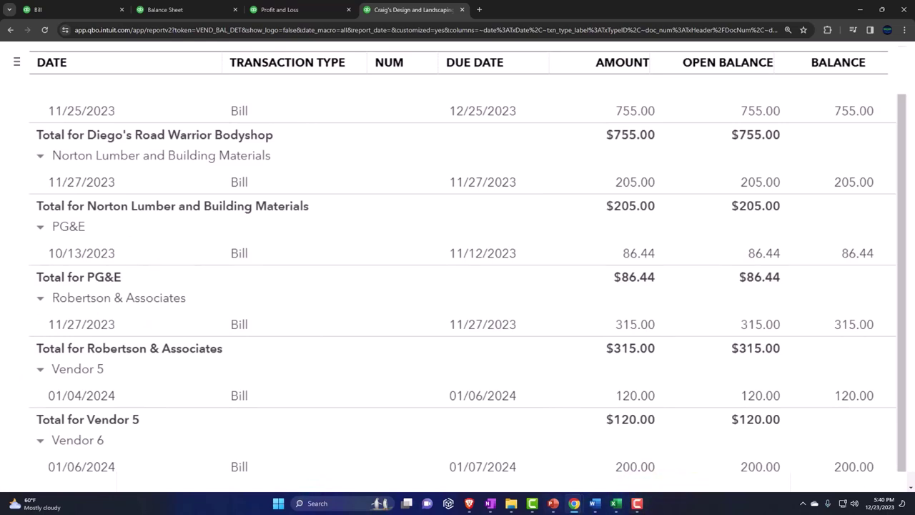
Step: Bring up the Balance Sheet tab and check Accounts Payable at $1,922.67
{"action": "key", "text": "ctrl+0"}
{"action": "left_click", "coordinate": [190, 10]}
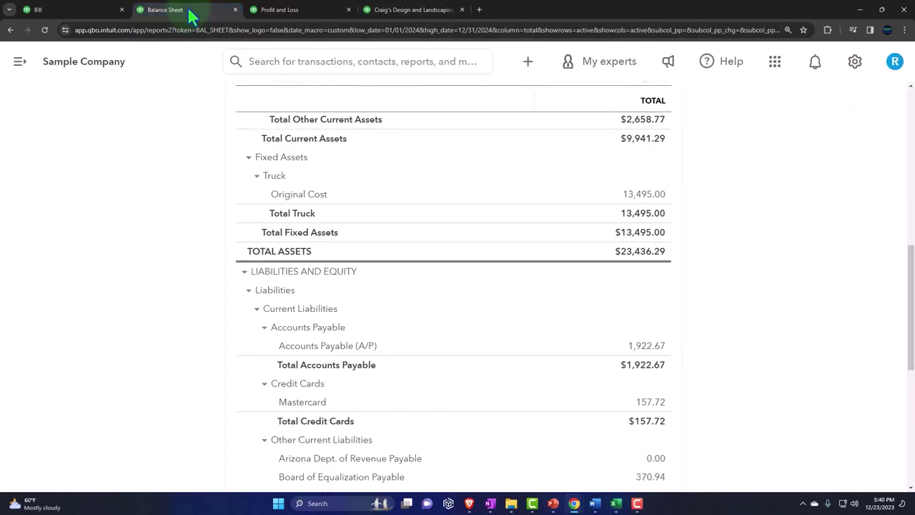
{"action": "left_click", "coordinate": [646, 352]}
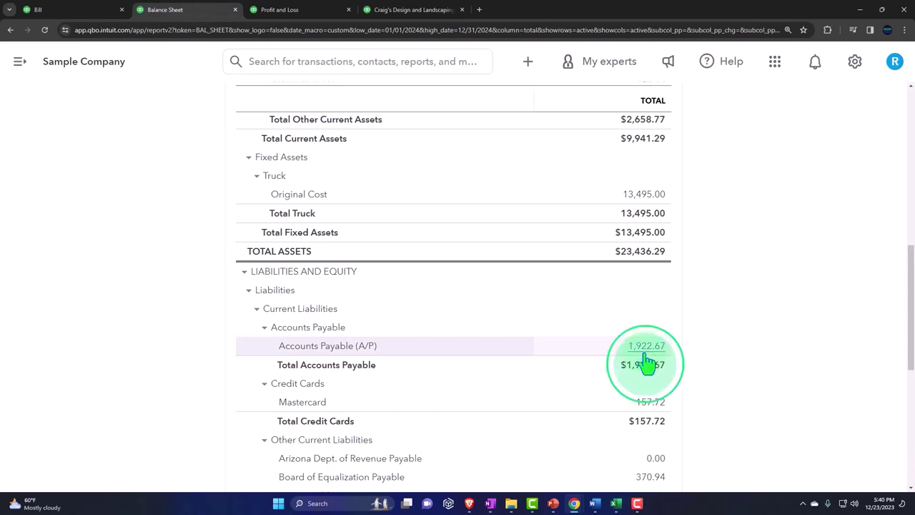
Step: Go to Expenses > Bills and review the seven unpaid bills totalling $1,922.67
{"action": "left_click", "coordinate": [67, 11]}
{"action": "key", "text": "ctrl+minus"}
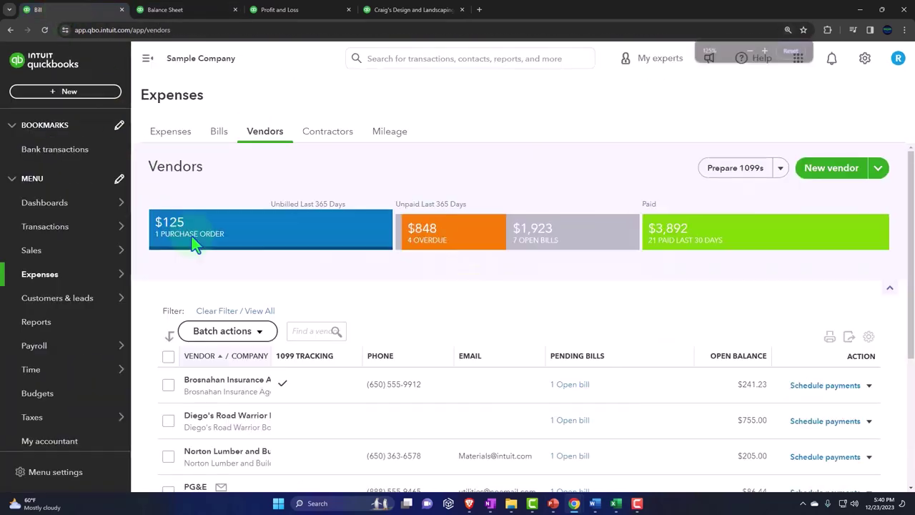
{"action": "mouse_move", "coordinate": [87, 283]}
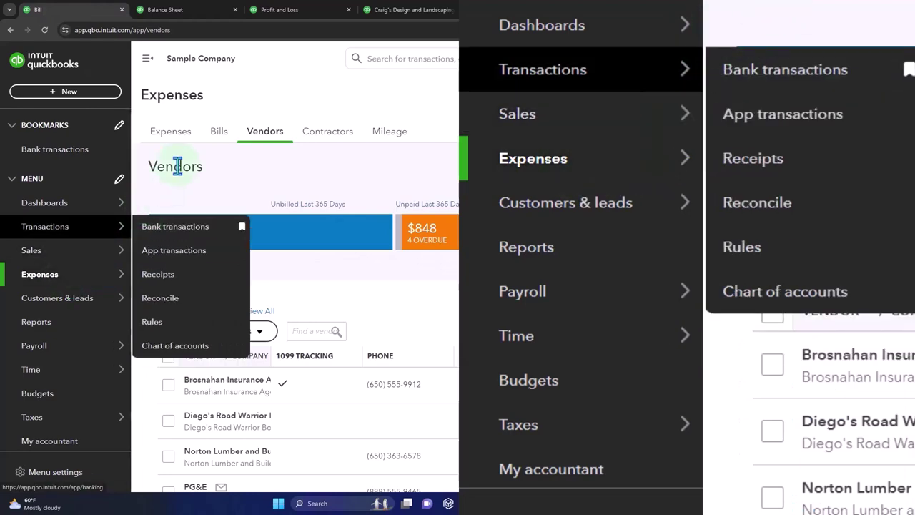
{"action": "left_click", "coordinate": [218, 135]}
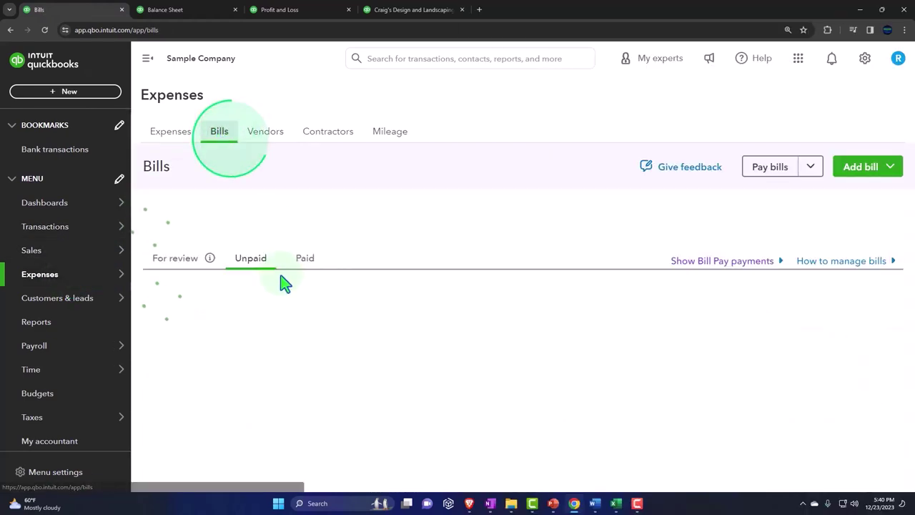
{"action": "left_click", "coordinate": [148, 59]}
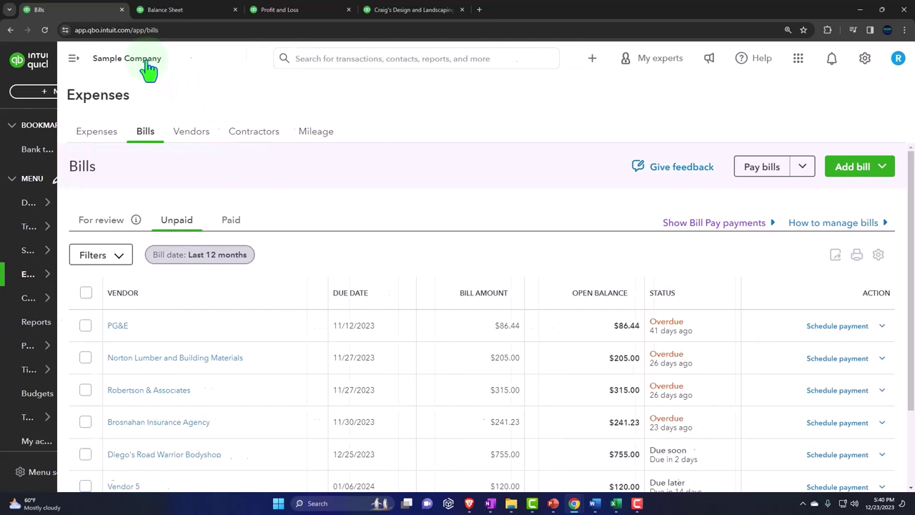
{"action": "scroll", "coordinate": [255, 266], "scroll_direction": "down", "scroll_amount": 2}
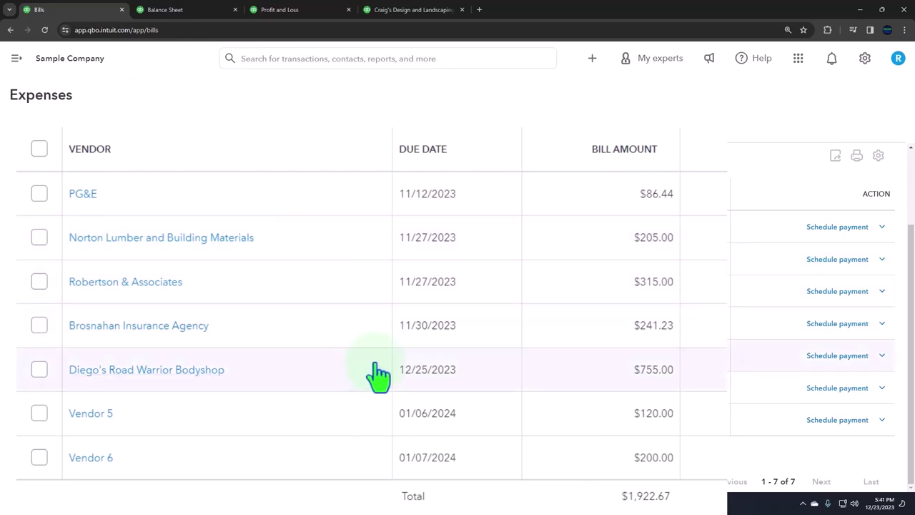
{"action": "scroll", "coordinate": [378, 372], "scroll_direction": "up", "scroll_amount": 2}
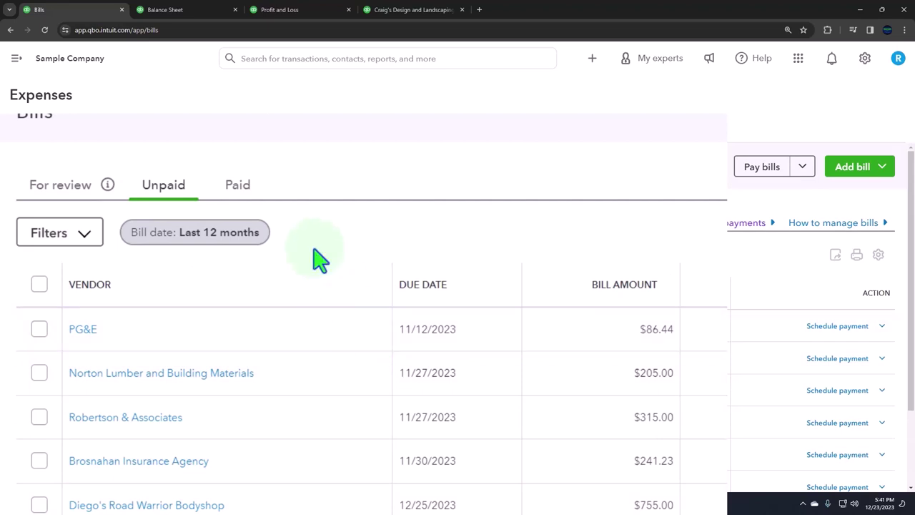
Step: Try the Pay bills option, then return to the Expenses Bills list
{"action": "left_click", "coordinate": [803, 171]}
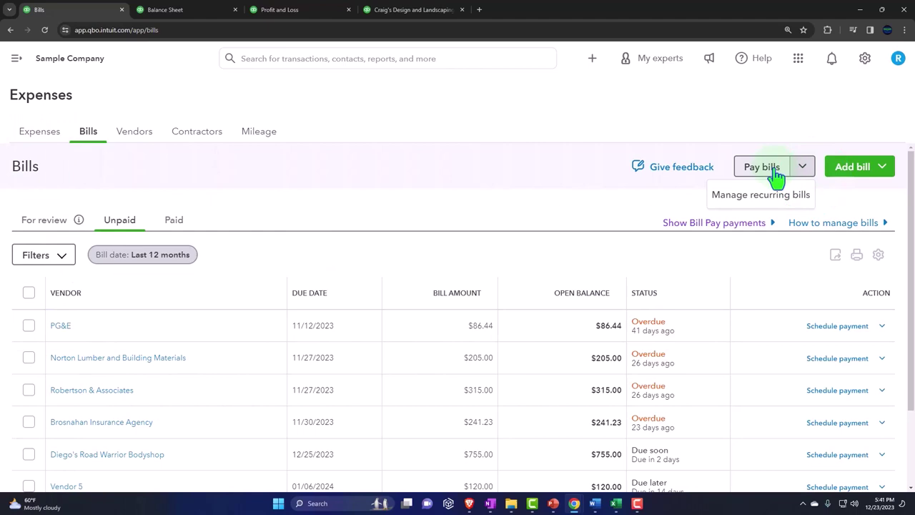
{"action": "left_click", "coordinate": [775, 171]}
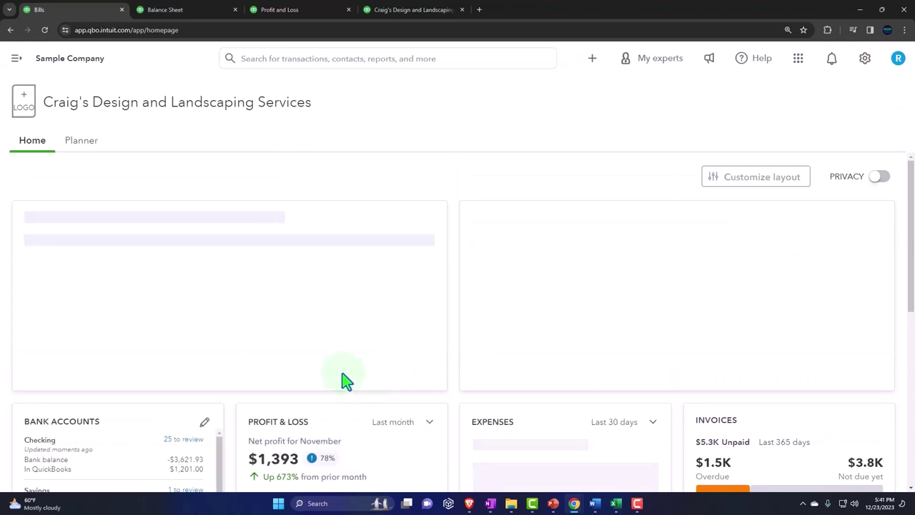
{"action": "left_click", "coordinate": [15, 58]}
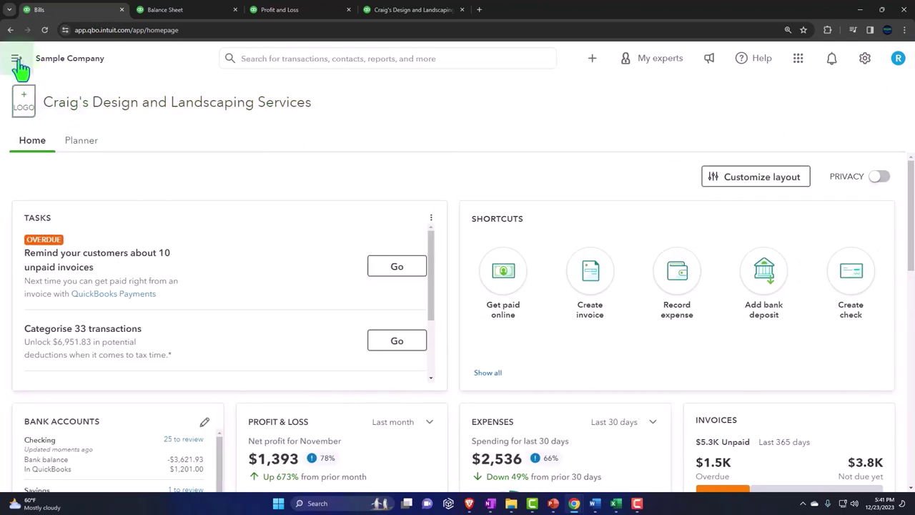
{"action": "left_click", "coordinate": [15, 63]}
{"action": "left_click", "coordinate": [71, 278]}
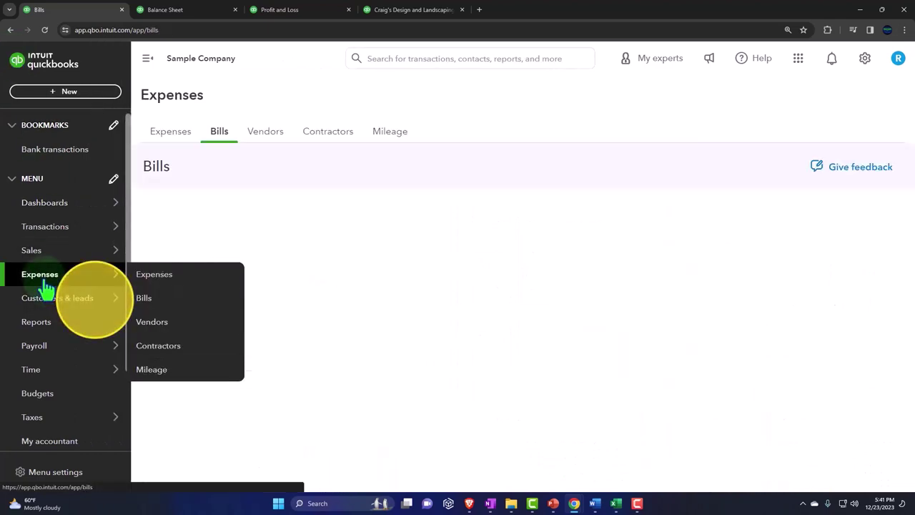
{"action": "left_click", "coordinate": [147, 60]}
Step: Select the Vendor 5 and Vendor 6 bills and start paying them
{"action": "scroll", "coordinate": [43, 401], "scroll_direction": "down", "scroll_amount": 2}
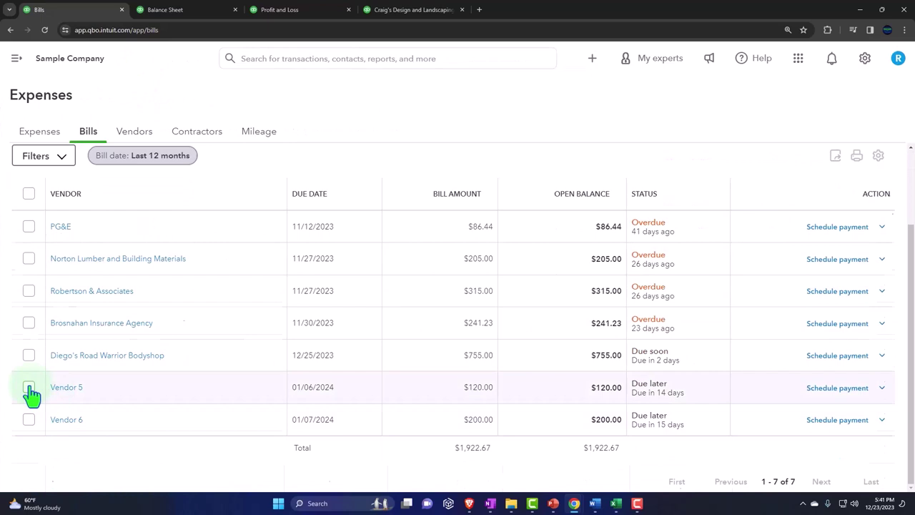
{"action": "left_click", "coordinate": [28, 386]}
{"action": "left_click", "coordinate": [29, 480]}
{"action": "scroll", "coordinate": [613, 434], "scroll_direction": "up", "scroll_amount": 3}
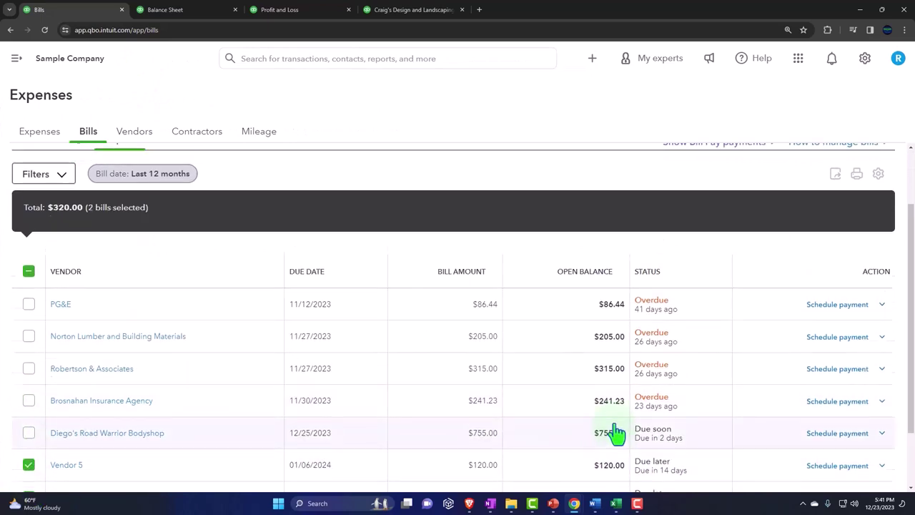
{"action": "left_click", "coordinate": [759, 170]}
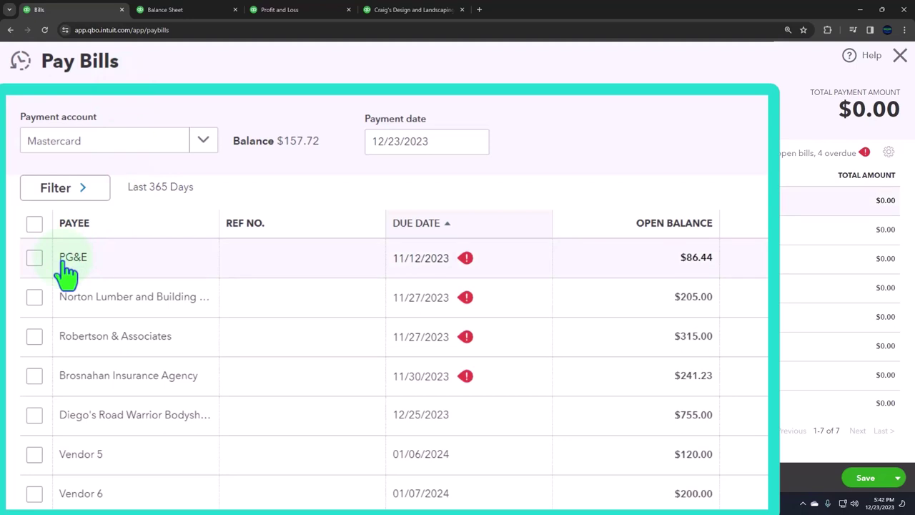
Step: Check the Vendor 5 ($120.00) and Vendor 6 ($200.00) bills for payment
{"action": "left_click", "coordinate": [34, 458]}
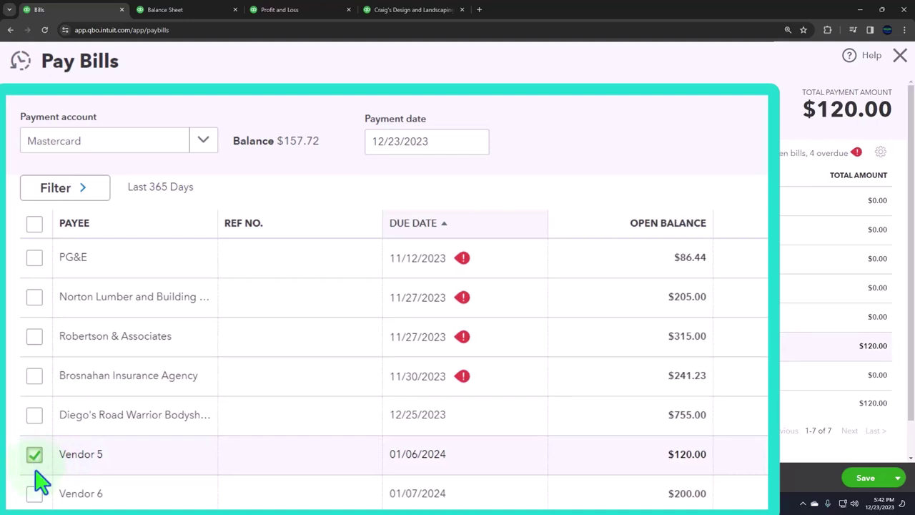
{"action": "left_click", "coordinate": [35, 495]}
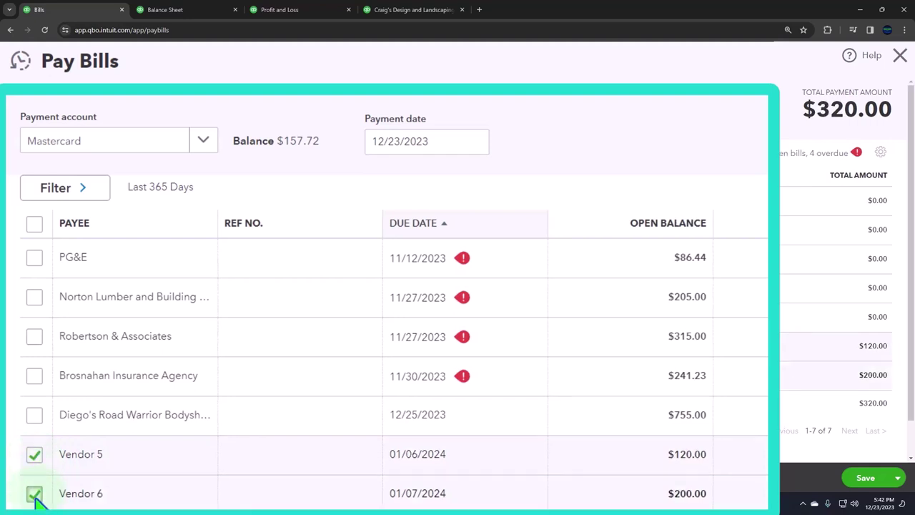
Step: Set the payment account to Checking
{"action": "left_click", "coordinate": [206, 150]}
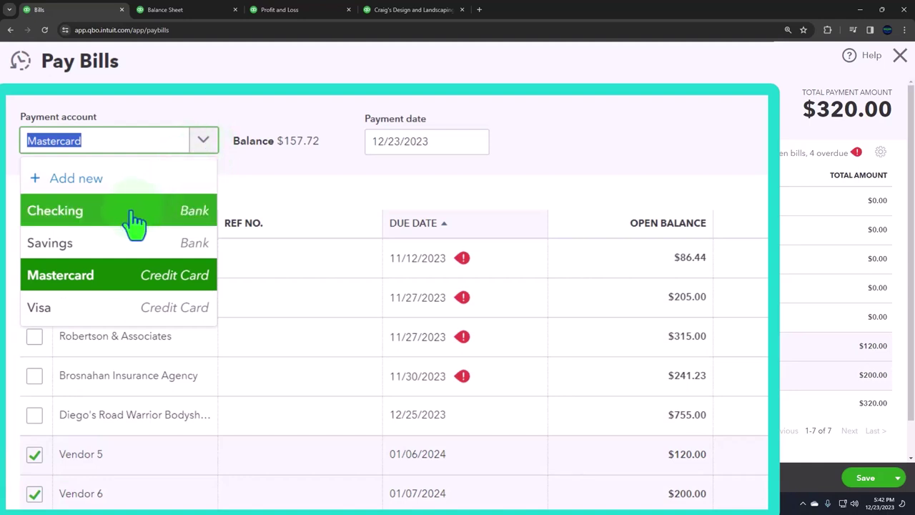
{"action": "left_click", "coordinate": [136, 222]}
{"action": "left_click", "coordinate": [205, 151]}
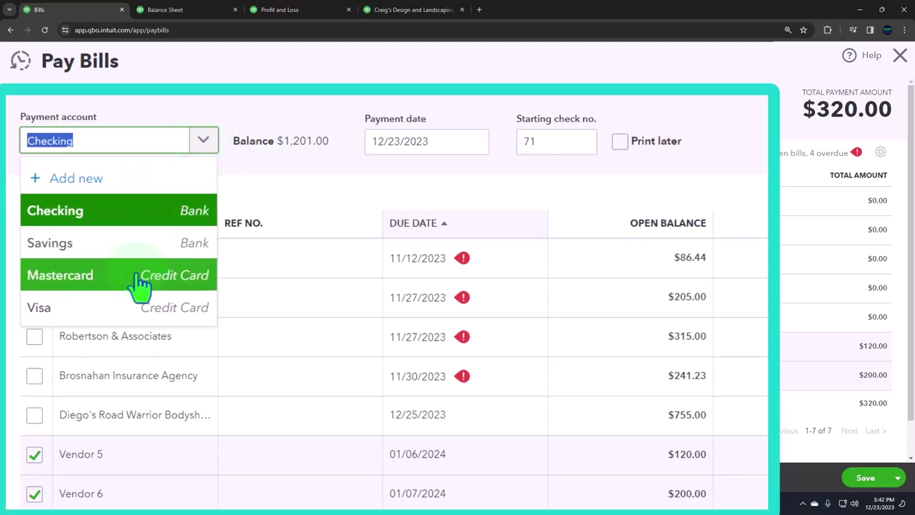
{"action": "left_click", "coordinate": [268, 86]}
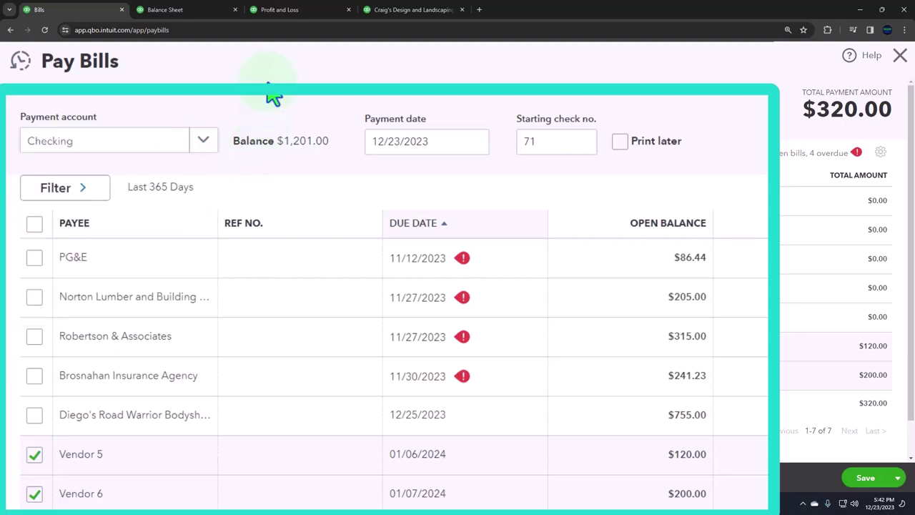
Step: Set the payment date to 01/09/2024 and move to the starting check number
{"action": "left_click", "coordinate": [378, 139]}
{"action": "left_click", "coordinate": [435, 143], "text": "shift"}
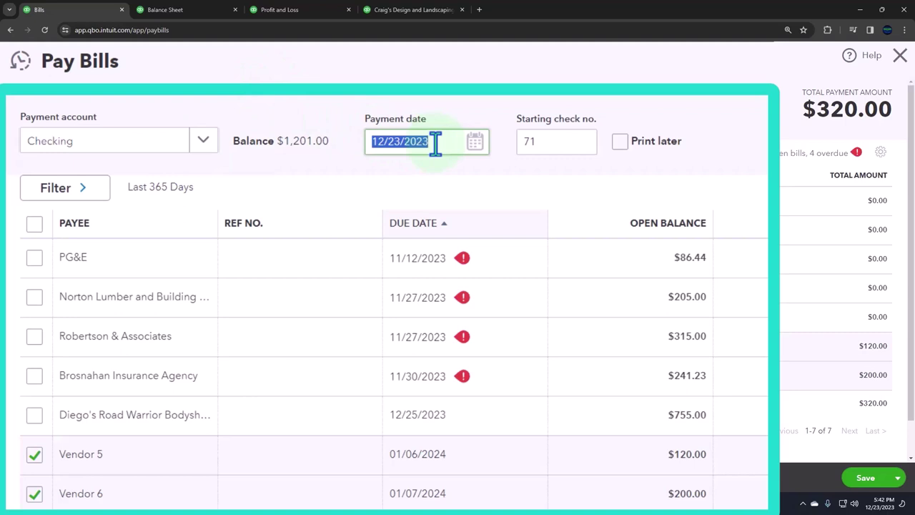
{"action": "type", "text": "12/31/2023"}
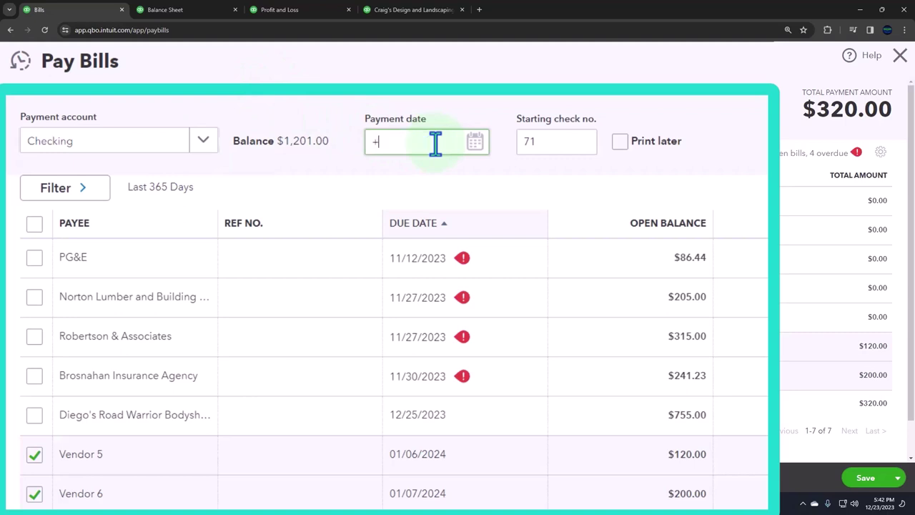
{"action": "key", "text": "plus"}
{"action": "key", "text": "plus"}
{"action": "key", "text": "plus"}
{"action": "key", "text": "plus"}
{"action": "key", "text": "plus"}
{"action": "key", "text": "plus"}
{"action": "key", "text": "plus"}
{"action": "key", "text": "plus"}
{"action": "key", "text": "plus"}
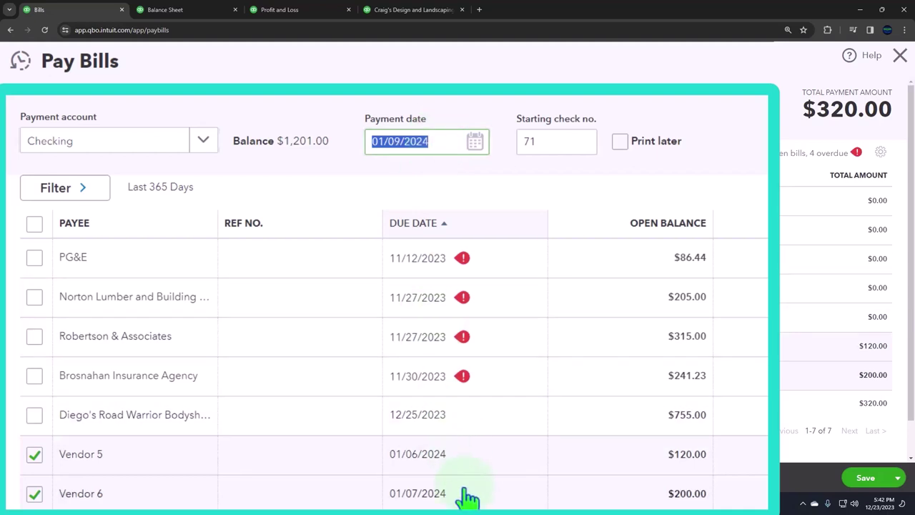
{"action": "key", "text": "Tab"}
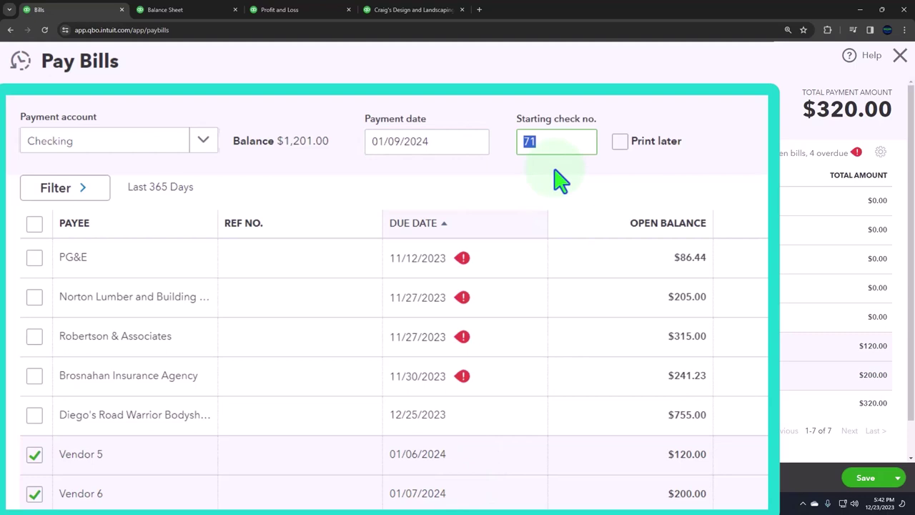
Step: Clear the starting check number field
{"action": "key", "text": "BackSpace"}
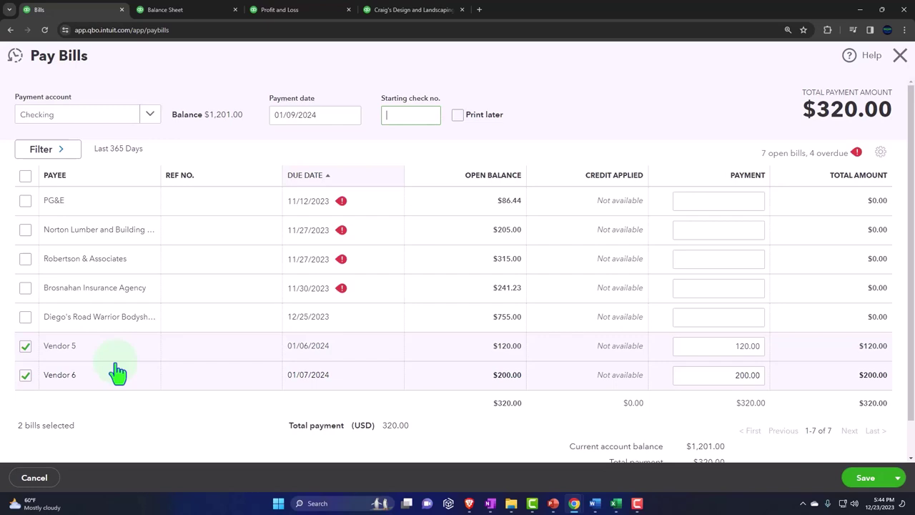
Step: In the Excel workbook, enter the label 'Pay bill form' in A6
{"action": "left_click", "coordinate": [616, 504]}
{"action": "left_click", "coordinate": [95, 253]}
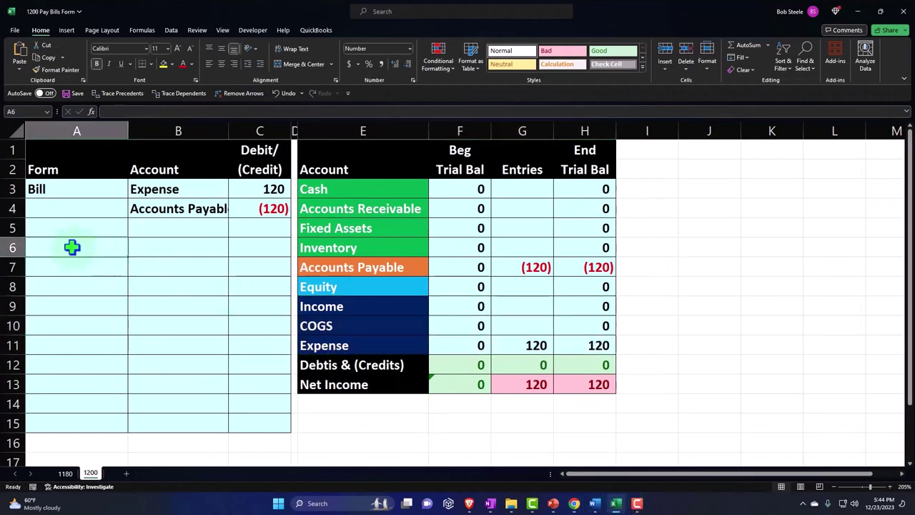
{"action": "type", "text": "Pay bill"}
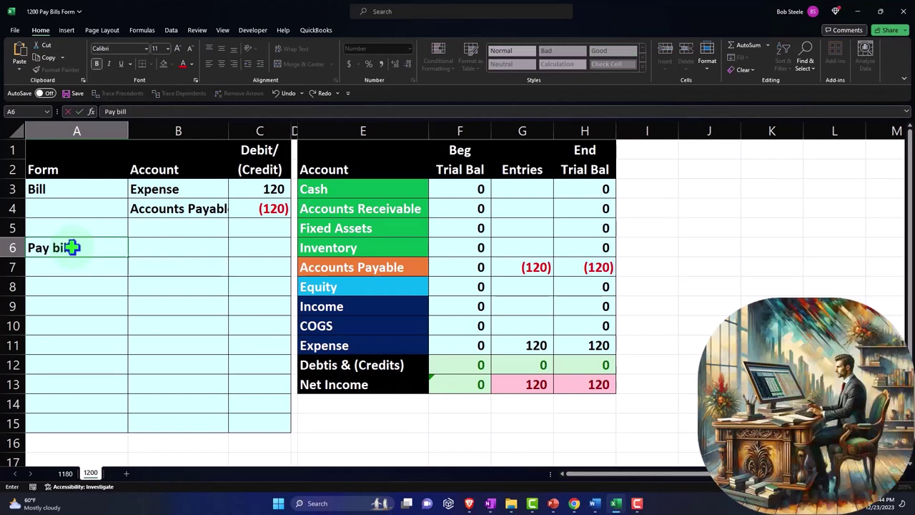
{"action": "type", "text": " form"}
{"action": "key", "text": "Tab"}
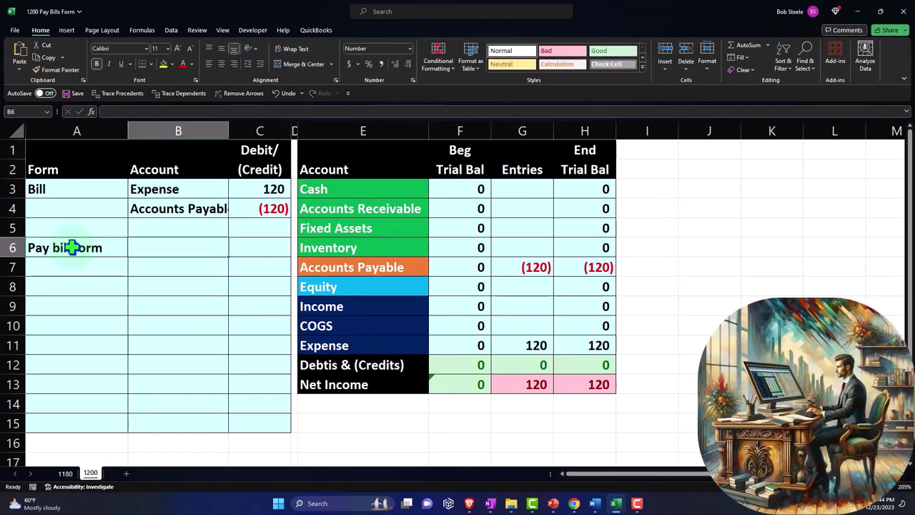
Step: Link B6 to Accounts Payable and B7 to Cash, and widen column B
{"action": "type", "text": "="}
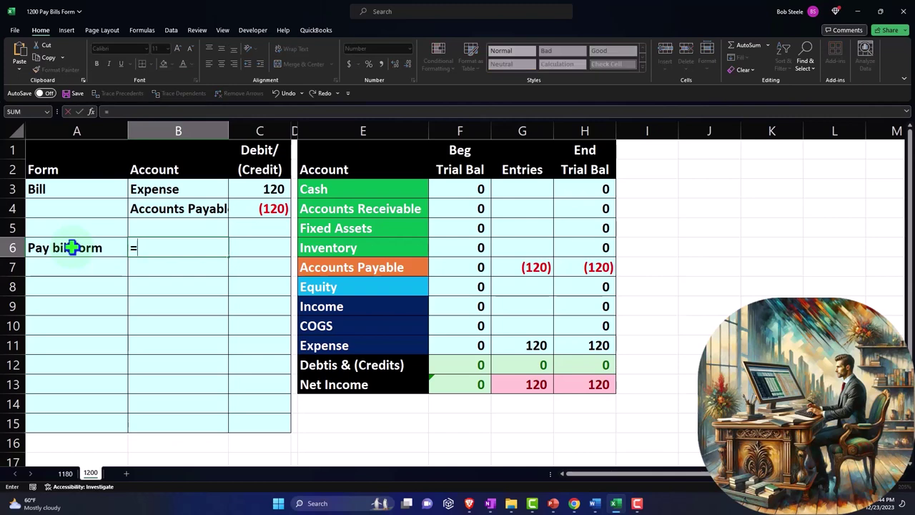
{"action": "key", "text": "Right"}
{"action": "key", "text": "Right"}
{"action": "key", "text": "Right"}
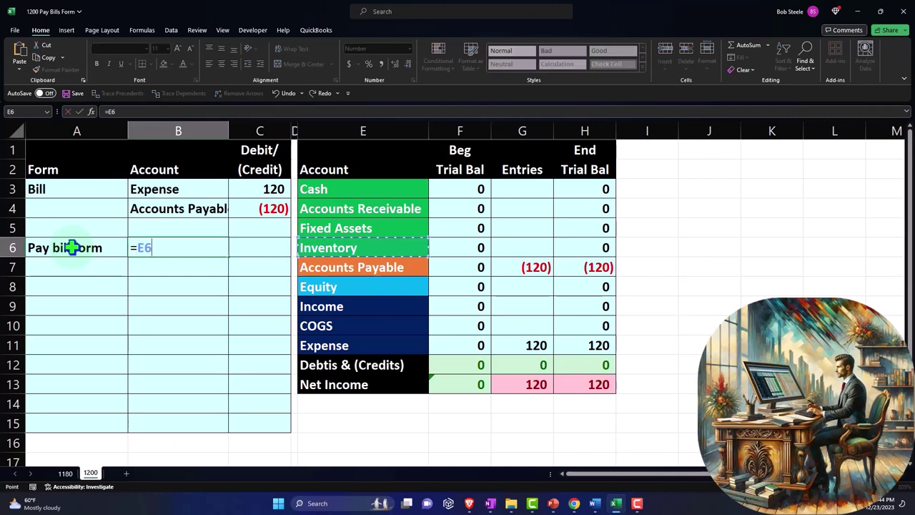
{"action": "key", "text": "Down"}
{"action": "key", "text": "Return"}
{"action": "type", "text": "="}
{"action": "key", "text": "Escape"}
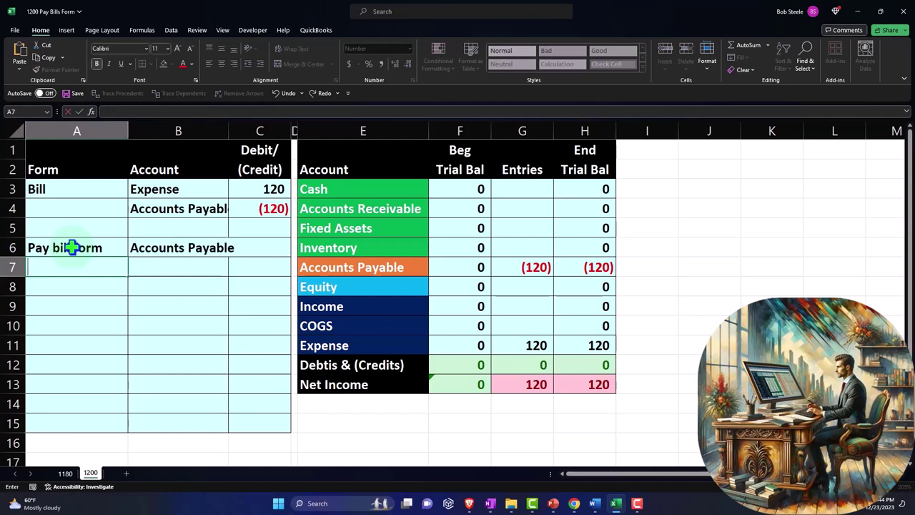
{"action": "key", "text": "Right"}
{"action": "type", "text": "="}
{"action": "key", "text": "Right"}
{"action": "key", "text": "Right"}
{"action": "key", "text": "Right"}
{"action": "key", "text": "Up"}
{"action": "key", "text": "Up"}
{"action": "key", "text": "Up"}
{"action": "key", "text": "Up"}
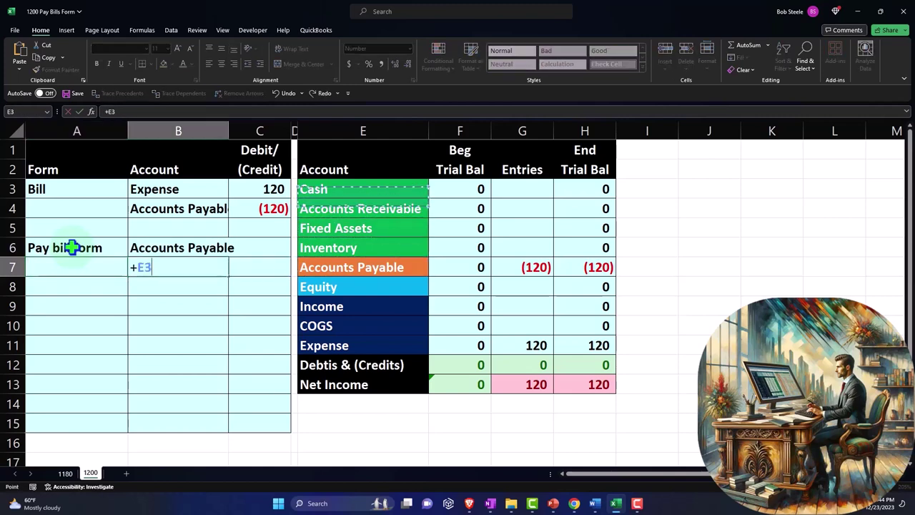
{"action": "key", "text": "Return"}
{"action": "key", "text": "Up"}
{"action": "key", "text": "Right"}
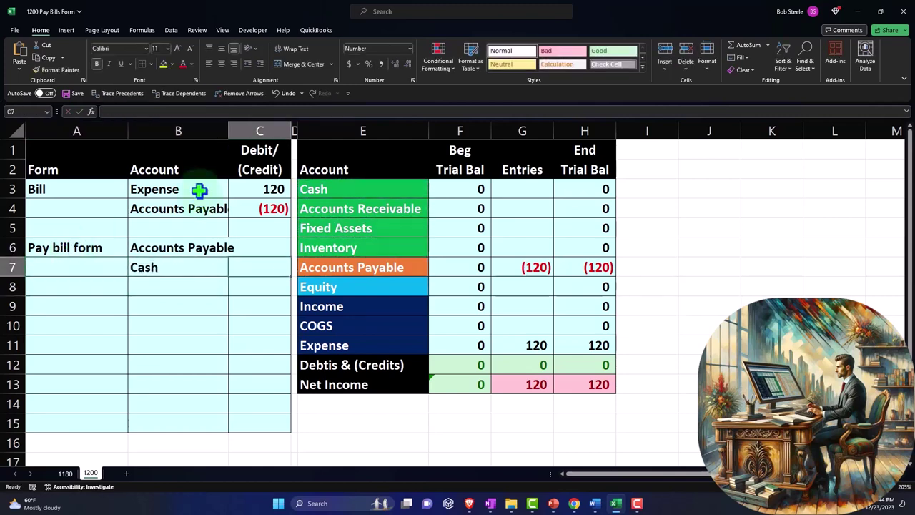
{"action": "left_click_drag", "start_coordinate": [227, 131], "coordinate": [240, 131]}
Step: Enter the 120 debit in C6 and the (120) credit in C7
{"action": "left_click", "coordinate": [276, 248]}
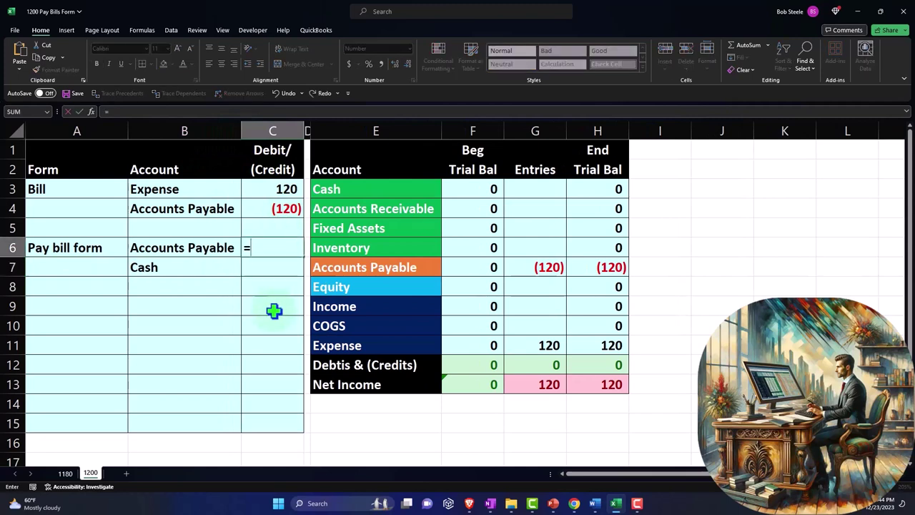
{"action": "key", "text": "Up"}
{"action": "key", "text": "Up"}
{"action": "key", "text": "Up"}
{"action": "key", "text": "Return"}
{"action": "type", "text": "-"}
{"action": "key", "text": "Up"}
{"action": "key", "text": "Up"}
{"action": "key", "text": "Up"}
{"action": "key", "text": "Up"}
{"action": "key", "text": "Return"}
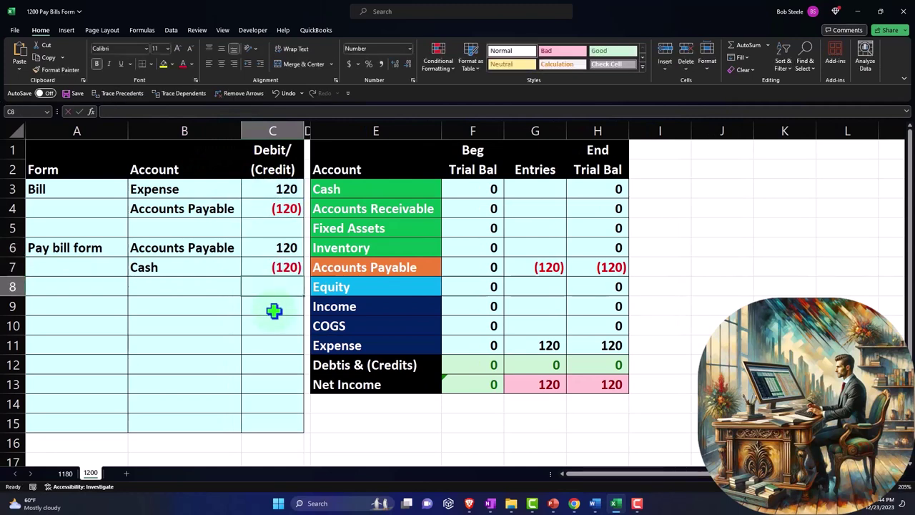
Step: Set the Cash entry in G3 to reference C7, showing (120)
{"action": "key", "text": "Right"}
{"action": "key", "text": "Right"}
{"action": "key", "text": "Right"}
{"action": "key", "text": "Up"}
{"action": "key", "text": "Up"}
{"action": "key", "text": "Up"}
{"action": "key", "text": "Up"}
{"action": "key", "text": "Up"}
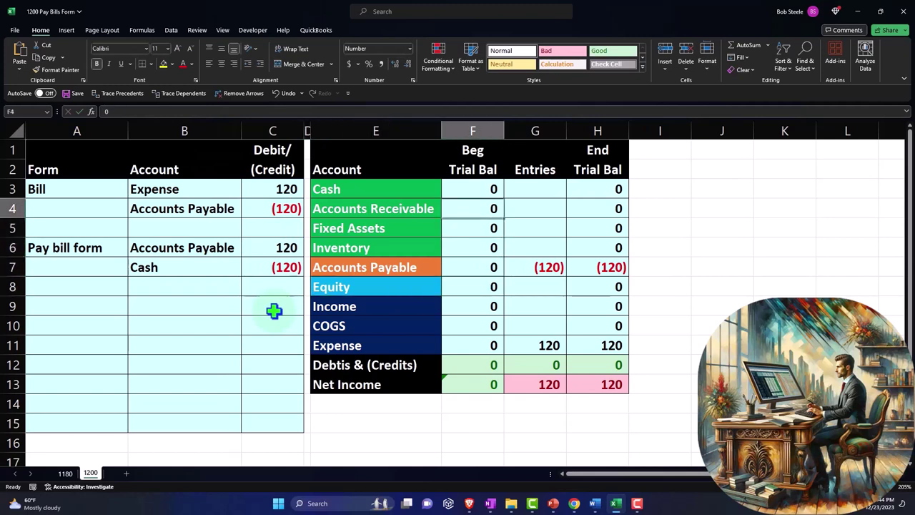
{"action": "key", "text": "Right"}
{"action": "type", "text": "="}
{"action": "key", "text": "Left"}
{"action": "key", "text": "Left"}
{"action": "key", "text": "Left"}
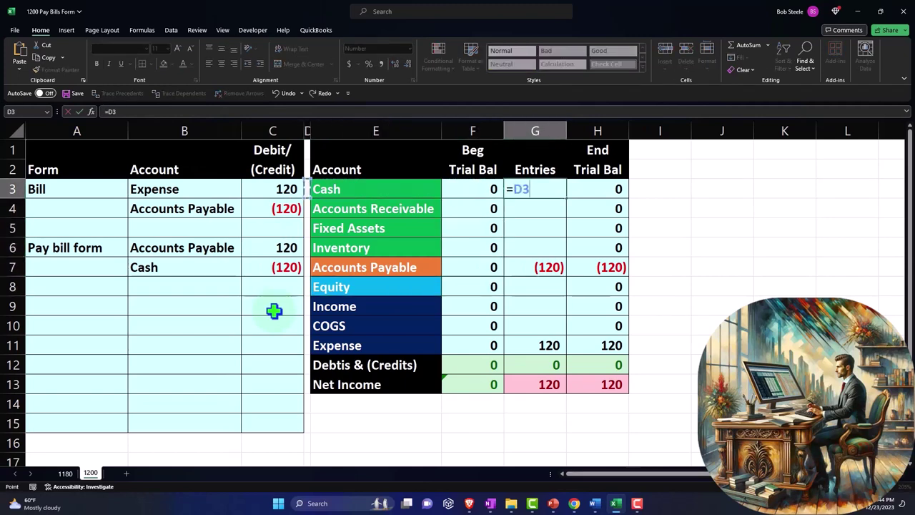
{"action": "key", "text": "Down"}
{"action": "key", "text": "Left"}
{"action": "key", "text": "Return"}
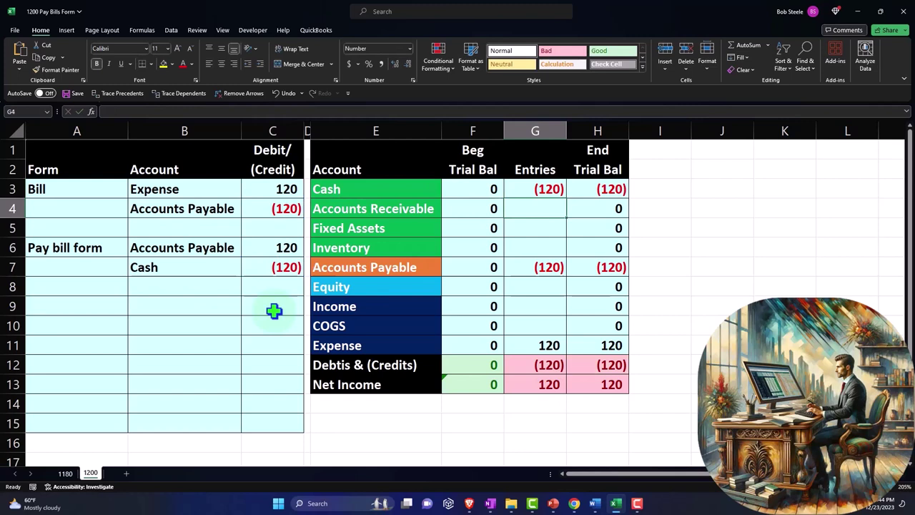
Step: Add the pay-bill debit to the Accounts Payable entry, bringing it to 0
{"action": "key", "text": "Down"}
{"action": "key", "text": "Down"}
{"action": "key", "text": "Down"}
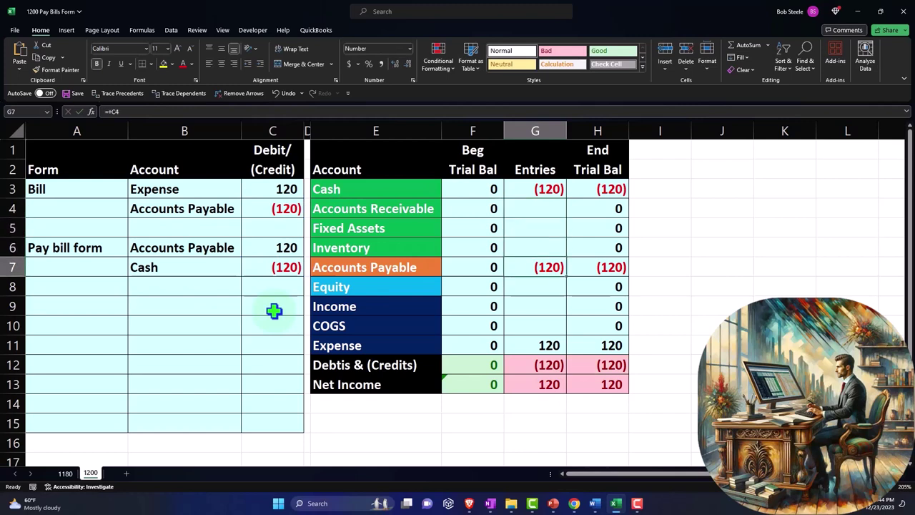
{"action": "key", "text": "F2"}
{"action": "type", "text": "+"}
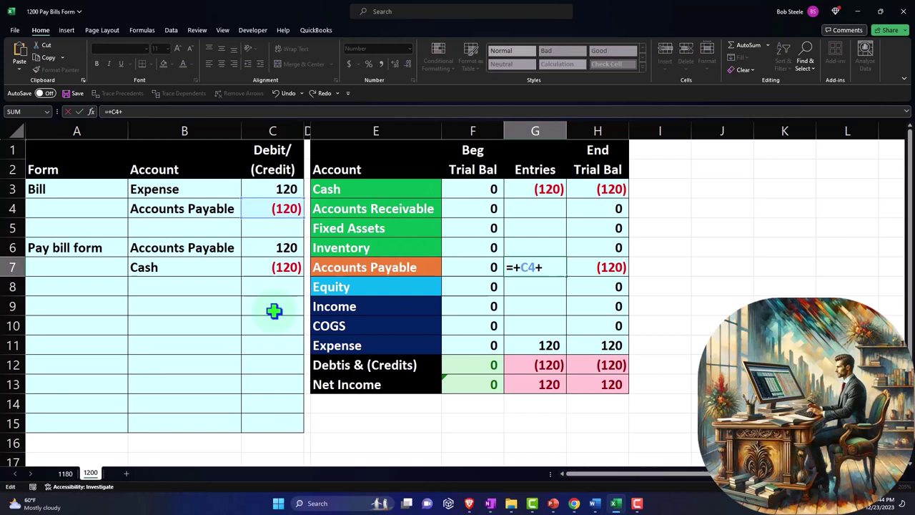
{"action": "key", "text": "Left"}
{"action": "key", "text": "Left"}
{"action": "key", "text": "Left"}
{"action": "key", "text": "Left"}
{"action": "key", "text": "Right"}
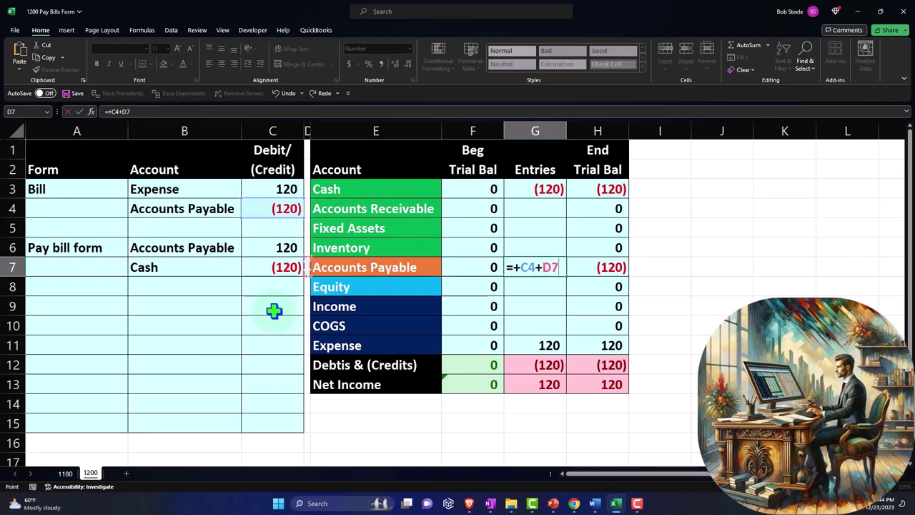
{"action": "key", "text": "Left"}
{"action": "key", "text": "Up"}
{"action": "key", "text": "Return"}
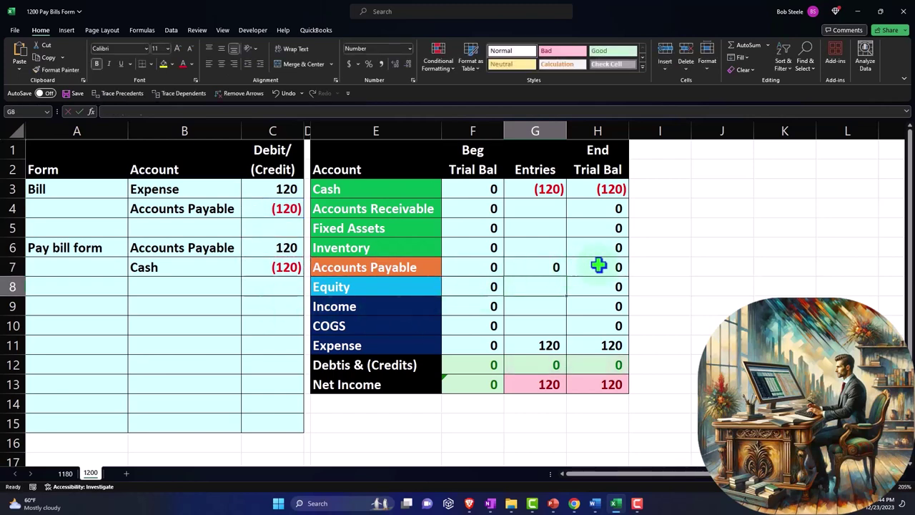
Step: Check the Accounts Payable ending balance and the Net Income formula in H13
{"action": "left_click", "coordinate": [599, 266]}
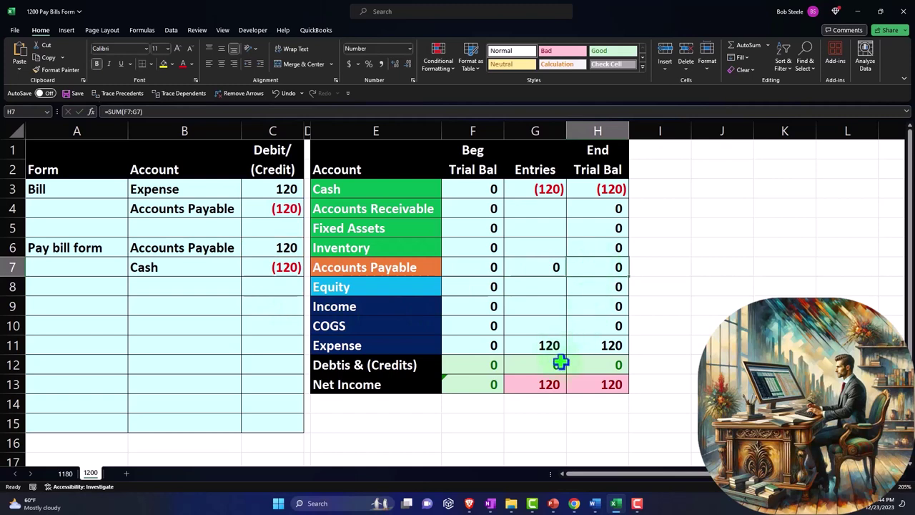
{"action": "left_click_drag", "start_coordinate": [365, 306], "coordinate": [610, 349]}
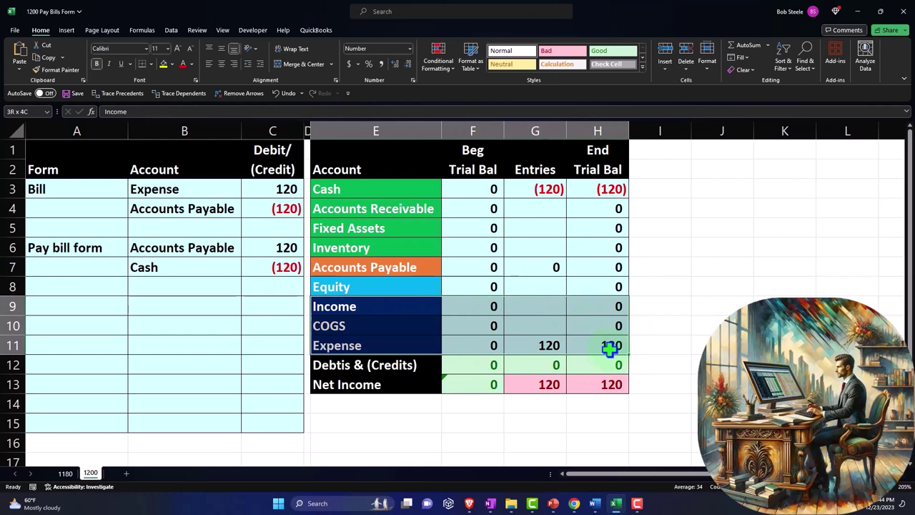
{"action": "left_click", "coordinate": [608, 382]}
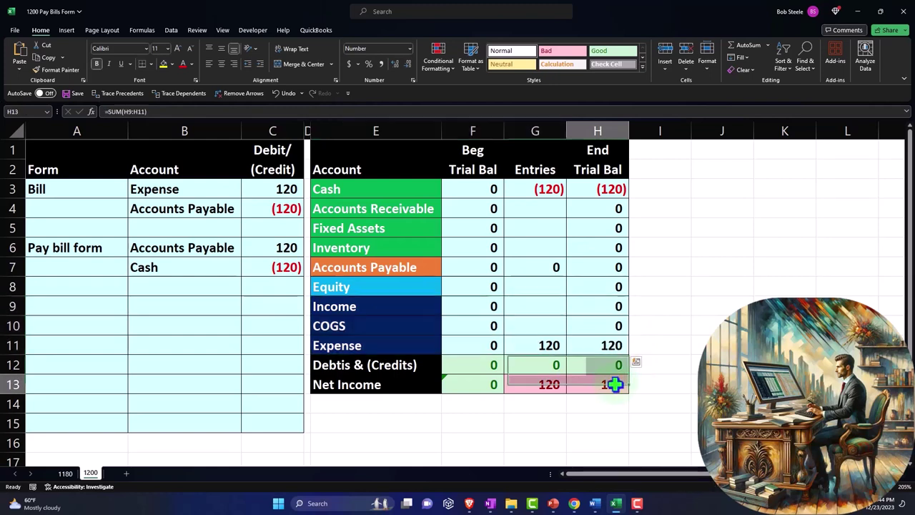
{"action": "double_click", "coordinate": [611, 384]}
{"action": "key", "text": "Return"}
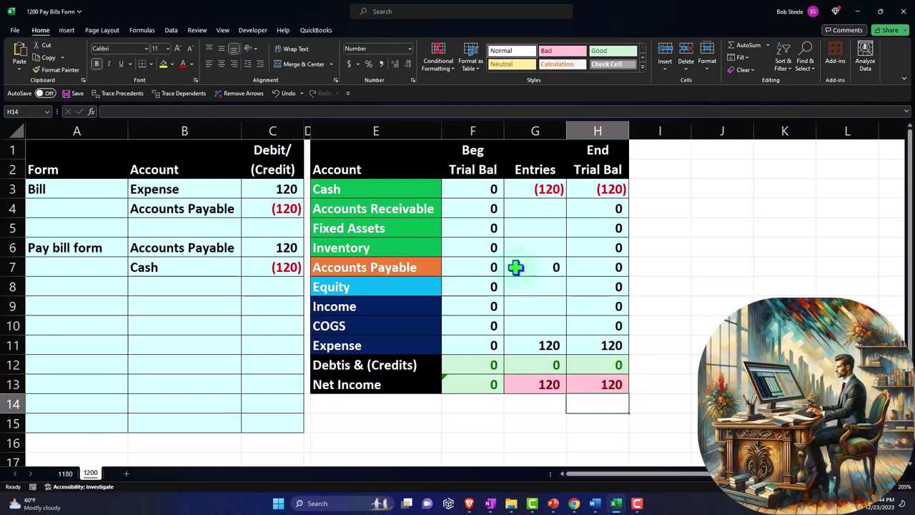
{"action": "left_click_drag", "start_coordinate": [410, 267], "coordinate": [580, 267]}
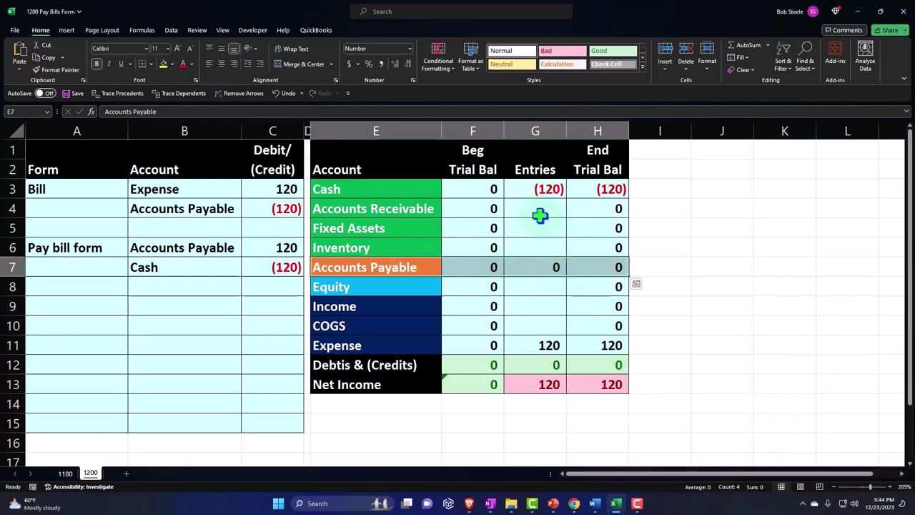
Step: Save the $320.00 payment of the two bills and close Pay Bills
{"action": "left_click", "coordinate": [860, 11]}
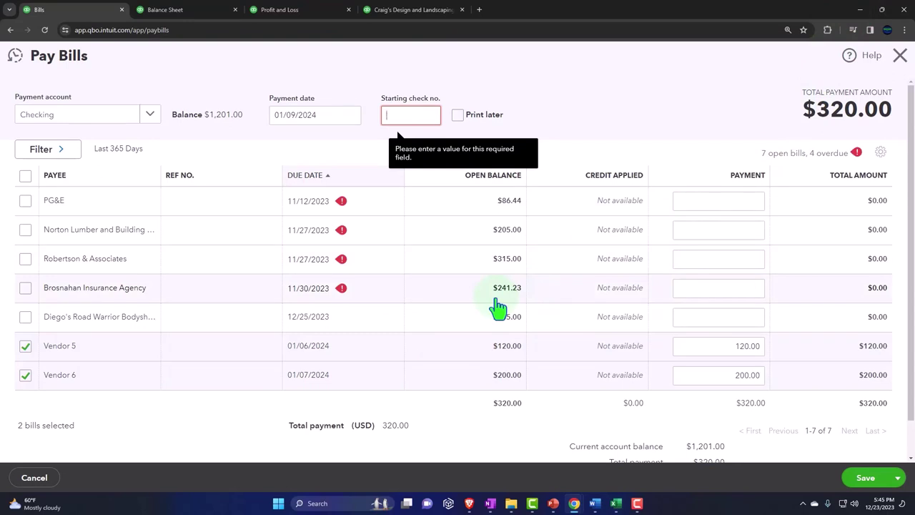
{"action": "left_click", "coordinate": [884, 485]}
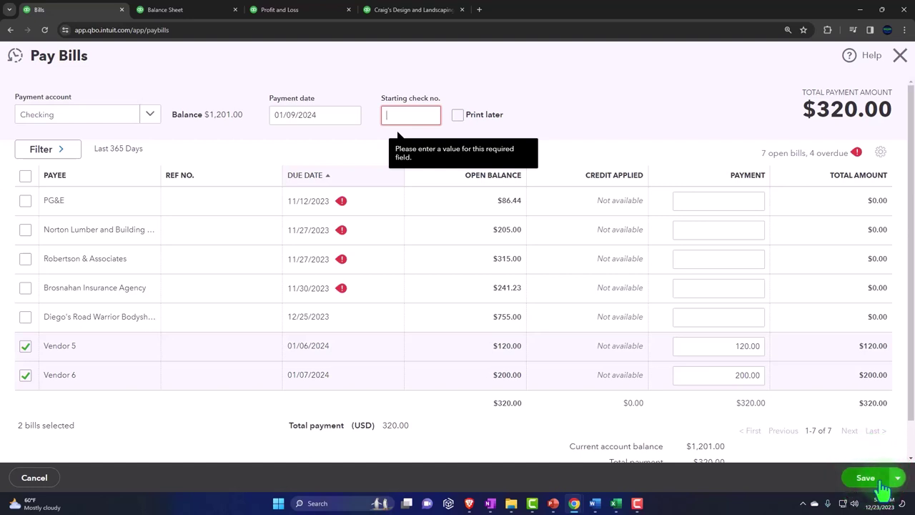
{"action": "left_click", "coordinate": [880, 479]}
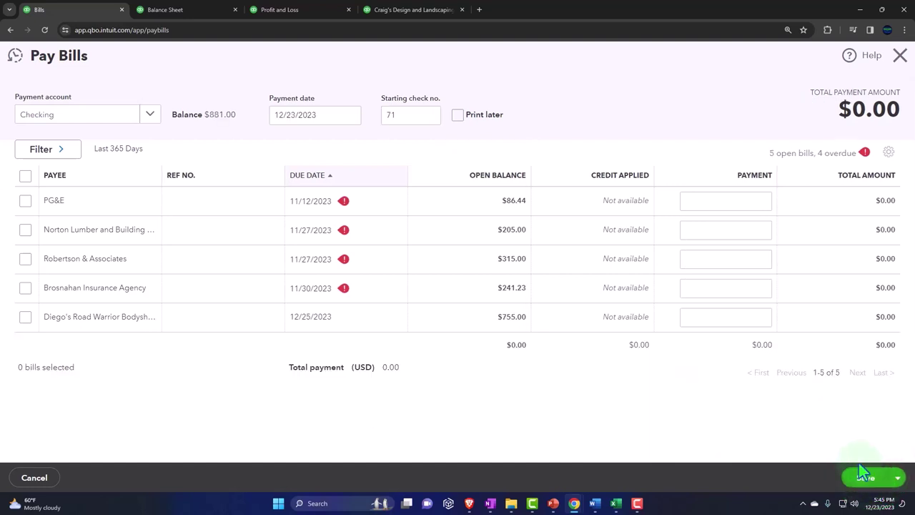
{"action": "left_click", "coordinate": [901, 56]}
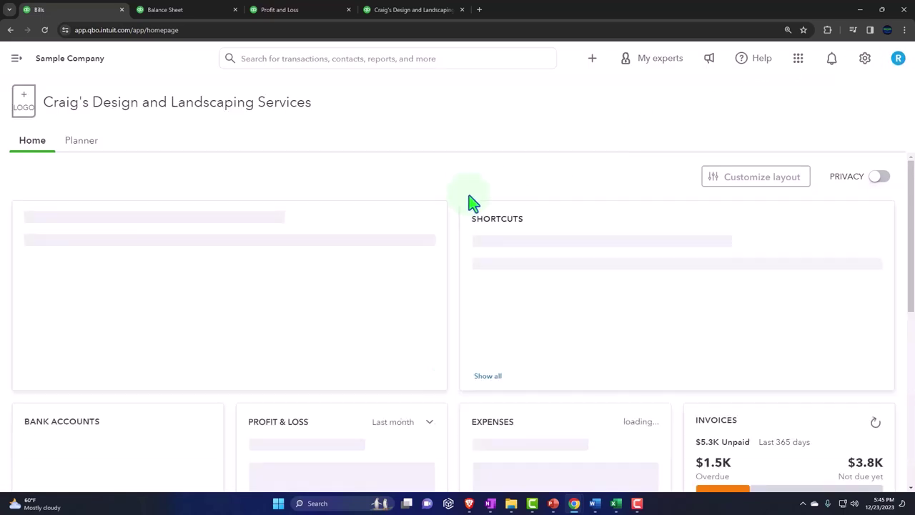
Step: Rerun the Balance Sheet and drill into the 1,602.67 Accounts Payable amount
{"action": "left_click", "coordinate": [185, 14]}
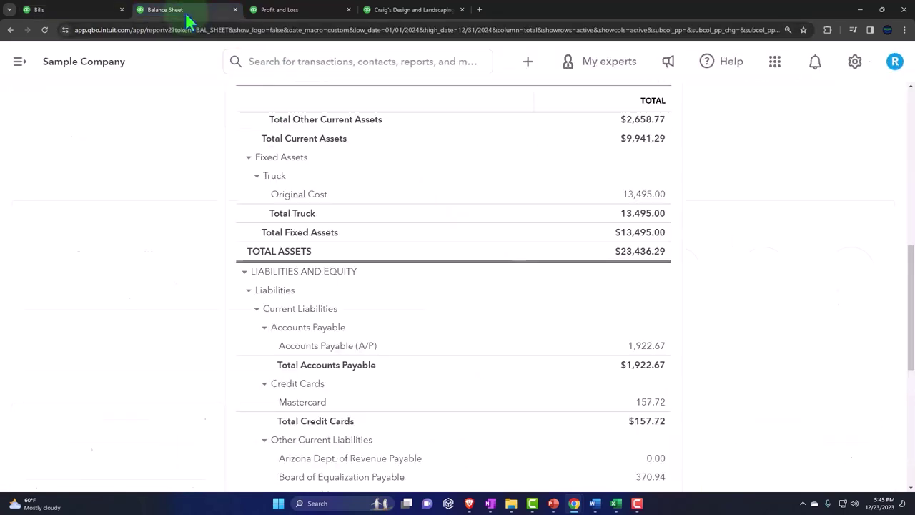
{"action": "scroll", "coordinate": [203, 210], "scroll_direction": "up", "scroll_amount": 5}
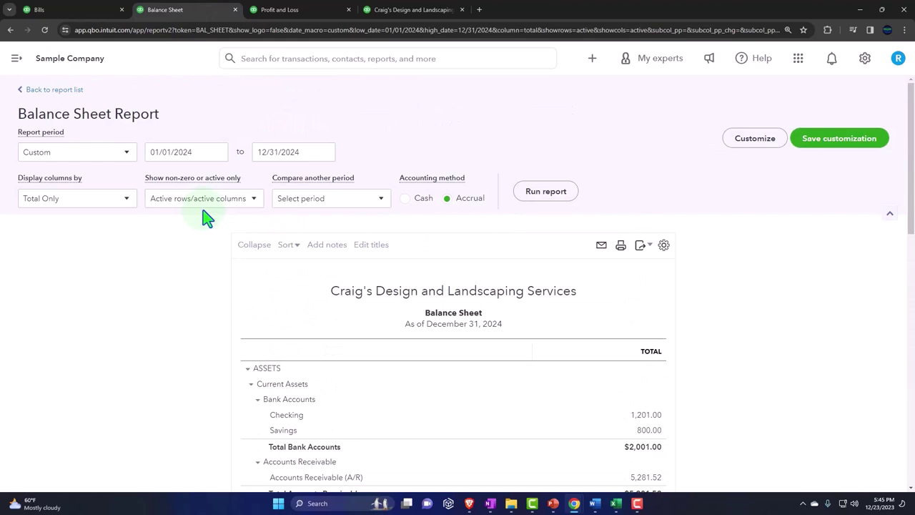
{"action": "left_click", "coordinate": [545, 206]}
{"action": "scroll", "coordinate": [180, 327], "scroll_direction": "down", "scroll_amount": 2}
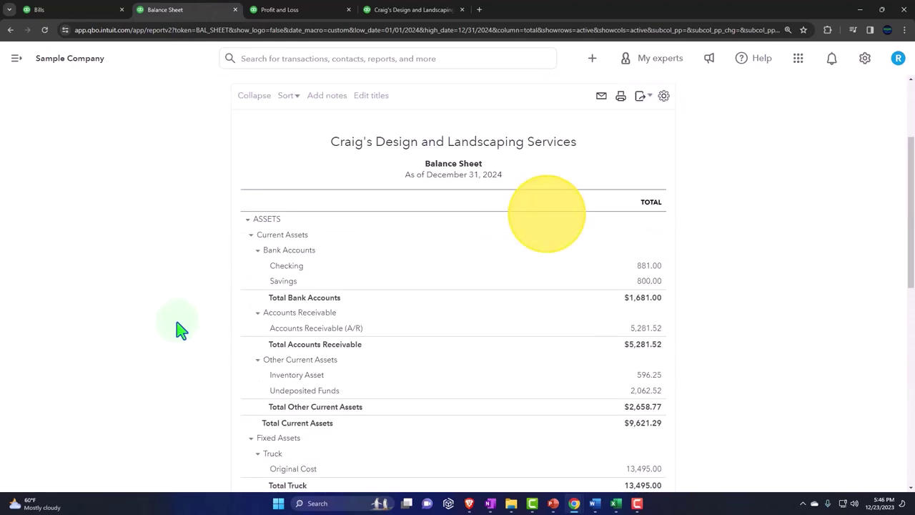
{"action": "key", "text": "ctrl+plus"}
{"action": "key", "text": "ctrl+plus"}
{"action": "scroll", "coordinate": [179, 329], "scroll_direction": "down", "scroll_amount": 4}
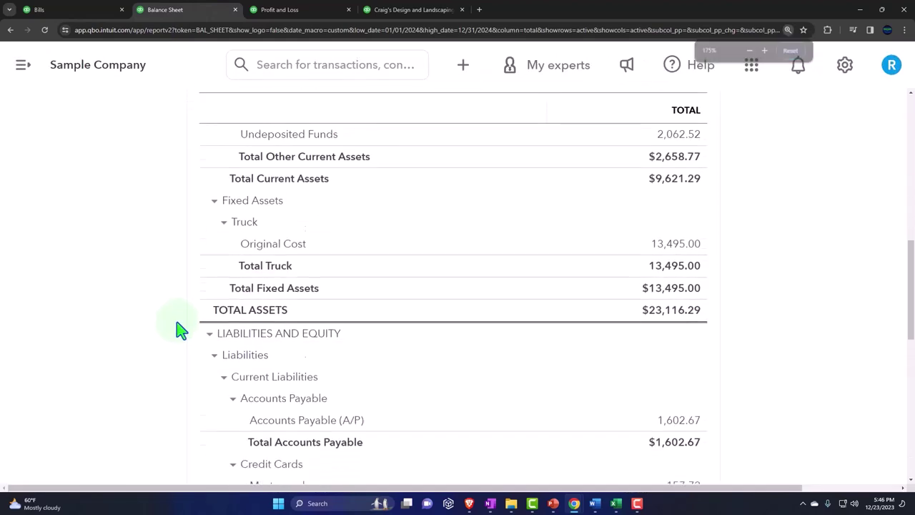
{"action": "scroll", "coordinate": [179, 329], "scroll_direction": "down", "scroll_amount": 3}
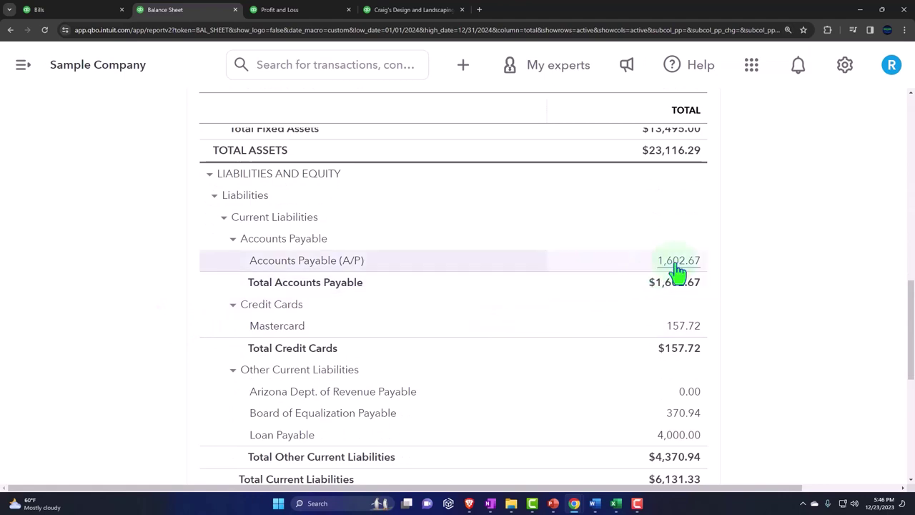
{"action": "left_click", "coordinate": [678, 268]}
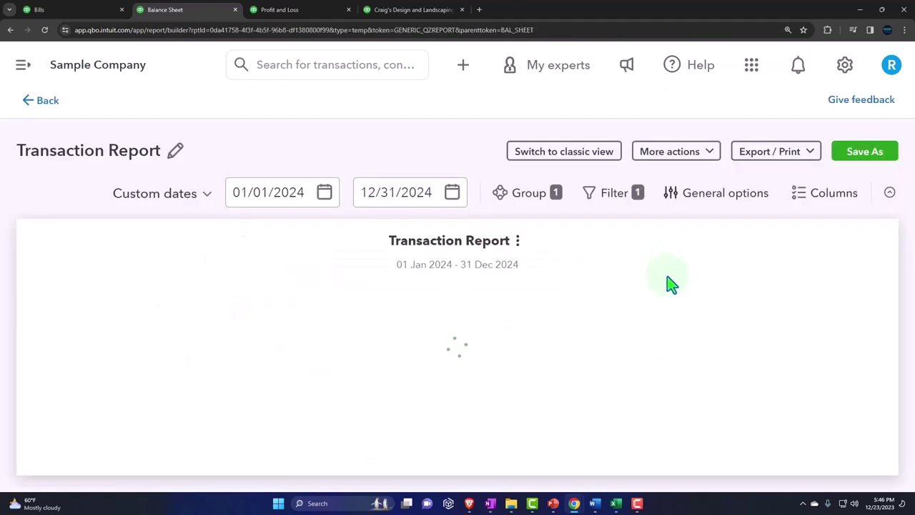
Step: Widen the Date column, review the two 01/09/2024 check payments, and return to the Balance Sheet
{"action": "scroll", "coordinate": [574, 367], "scroll_direction": "down", "scroll_amount": 1}
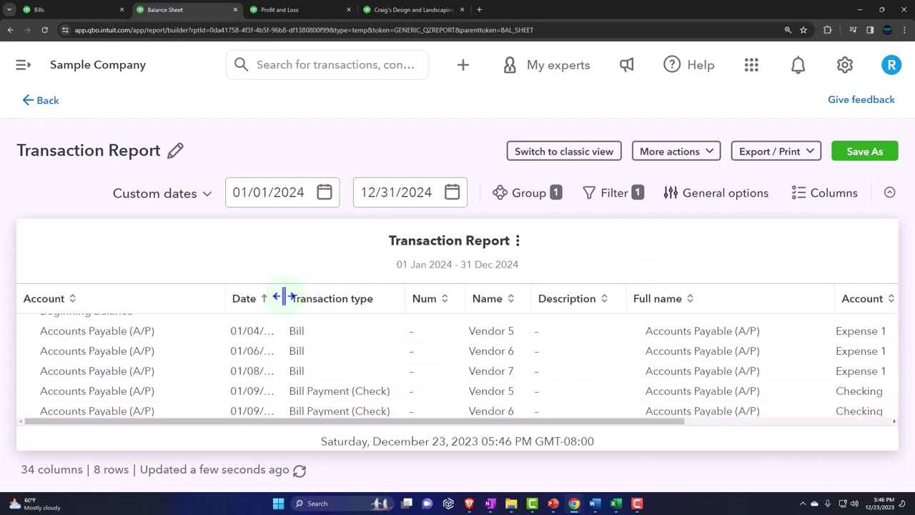
{"action": "key", "text": "ctrl+minus"}
{"action": "key", "text": "ctrl+minus"}
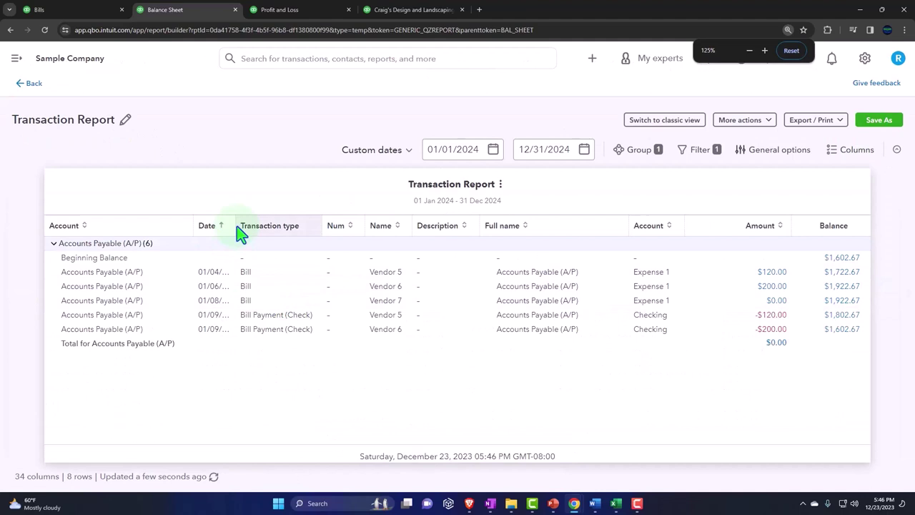
{"action": "left_click_drag", "start_coordinate": [228, 227], "coordinate": [252, 224]}
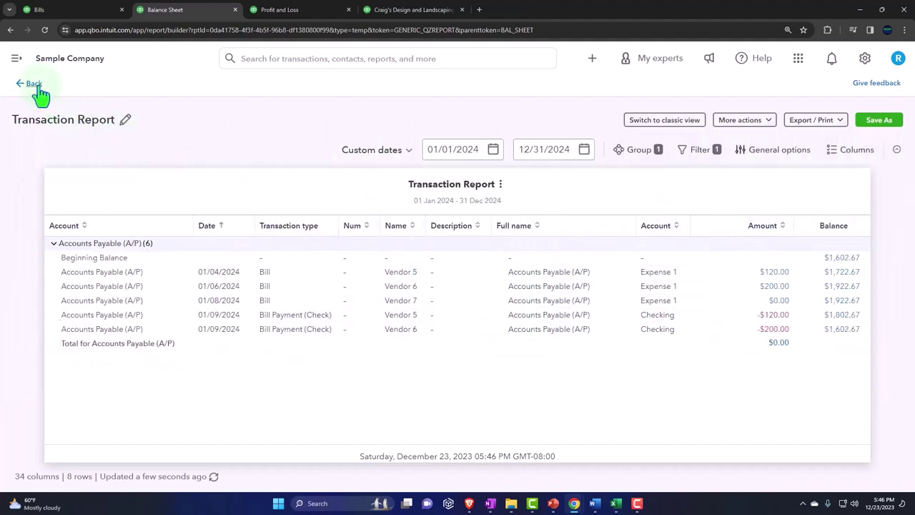
{"action": "left_click", "coordinate": [34, 84]}
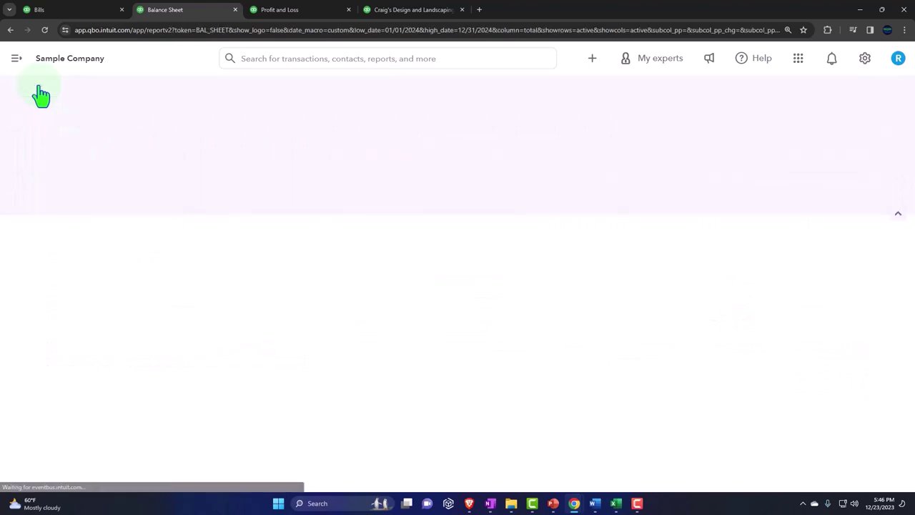
Step: Review the refreshed All Dates Vendor Balance Detail: five open bills totaling $1,602.67, no Vendor 5 or 6
{"action": "left_click", "coordinate": [404, 10]}
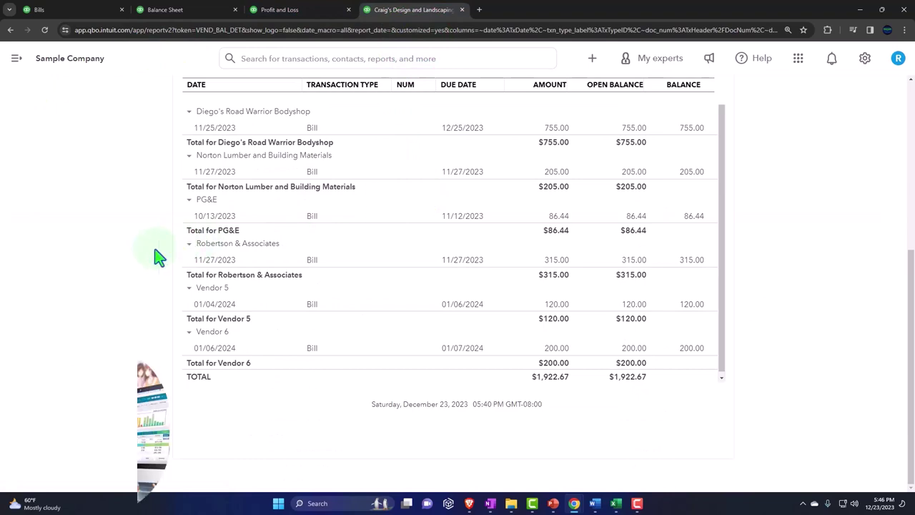
{"action": "scroll", "coordinate": [224, 271], "scroll_direction": "up", "scroll_amount": 5}
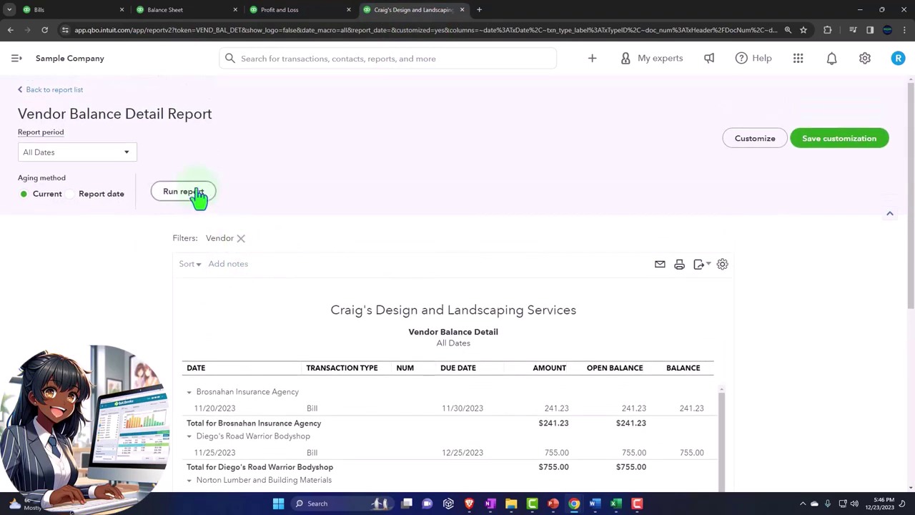
{"action": "scroll", "coordinate": [156, 240], "scroll_direction": "down", "scroll_amount": 2}
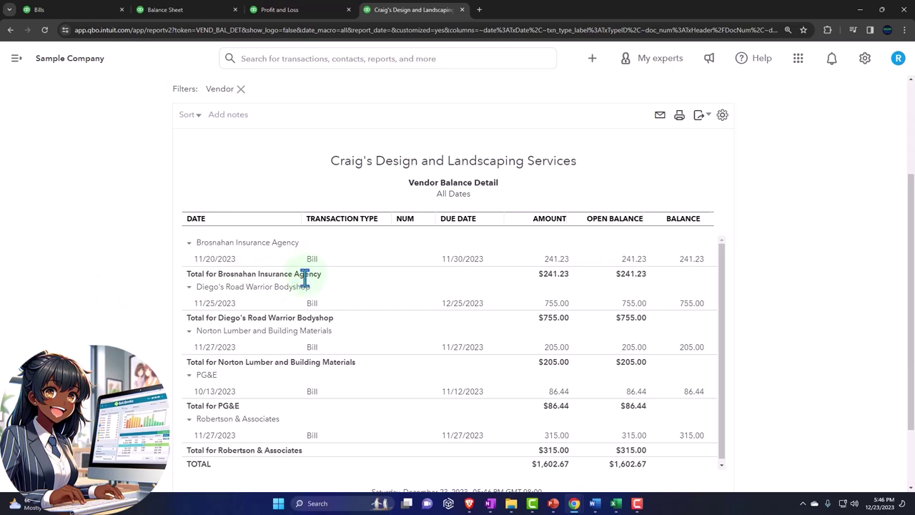
{"action": "scroll", "coordinate": [304, 279], "scroll_direction": "up", "scroll_amount": 2}
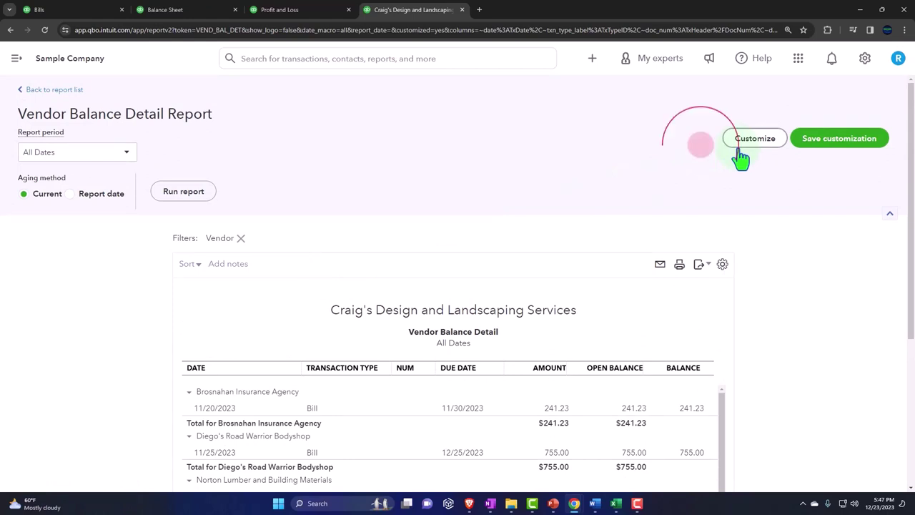
{"action": "scroll", "coordinate": [739, 159], "scroll_direction": "down", "scroll_amount": 1}
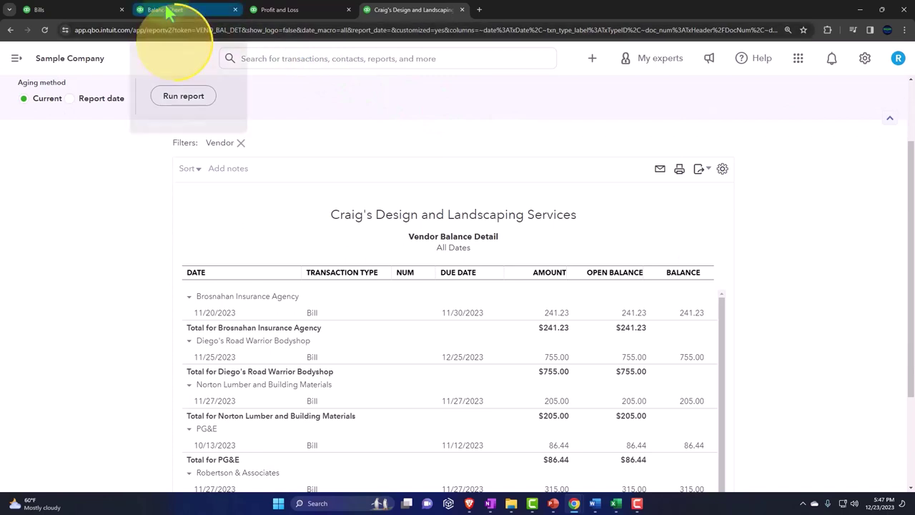
Step: Go from the home page to Expenses > Bills through the navigation menu
{"action": "left_click", "coordinate": [79, 10]}
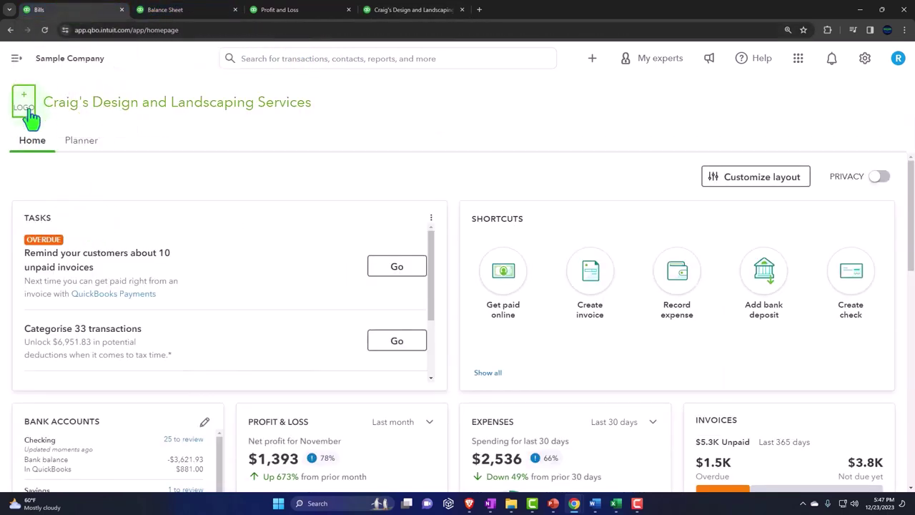
{"action": "left_click", "coordinate": [16, 57]}
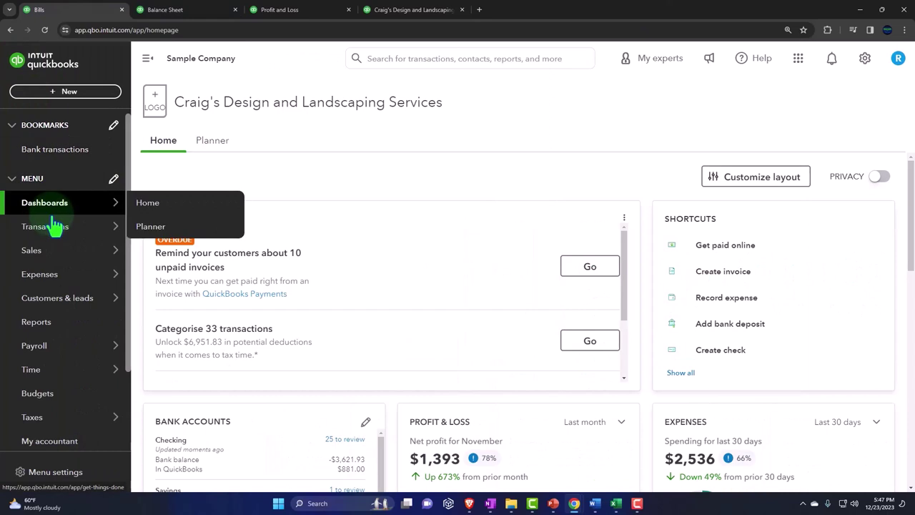
{"action": "left_click", "coordinate": [46, 281]}
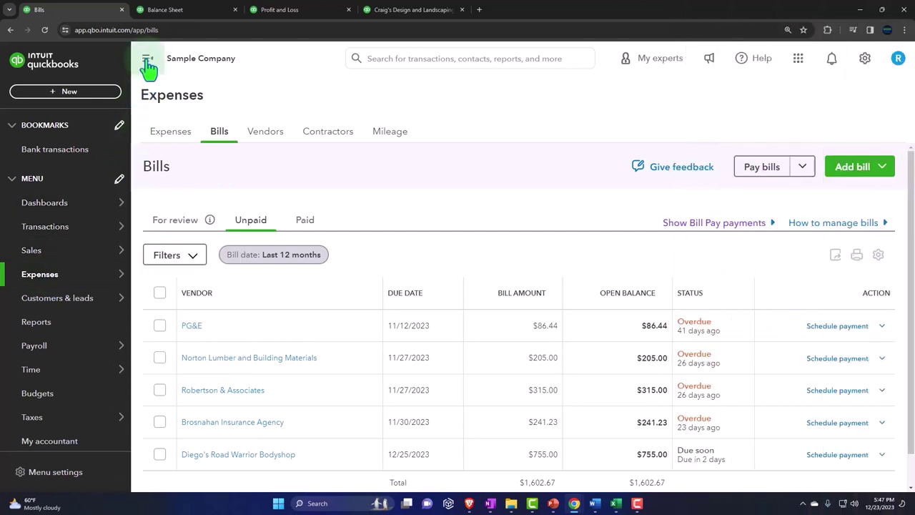
{"action": "left_click", "coordinate": [148, 60]}
Step: Check the Unpaid bills, then show the Paid list with Vendor 5 ($120.00) and Vendor 6 ($200.00)
{"action": "scroll", "coordinate": [135, 184], "scroll_direction": "down", "scroll_amount": 1}
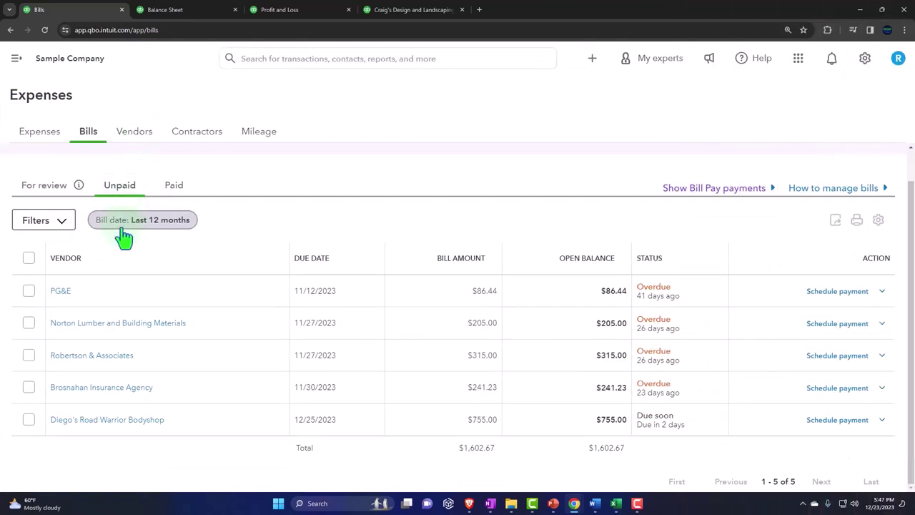
{"action": "left_click", "coordinate": [113, 193]}
{"action": "left_click", "coordinate": [174, 185]}
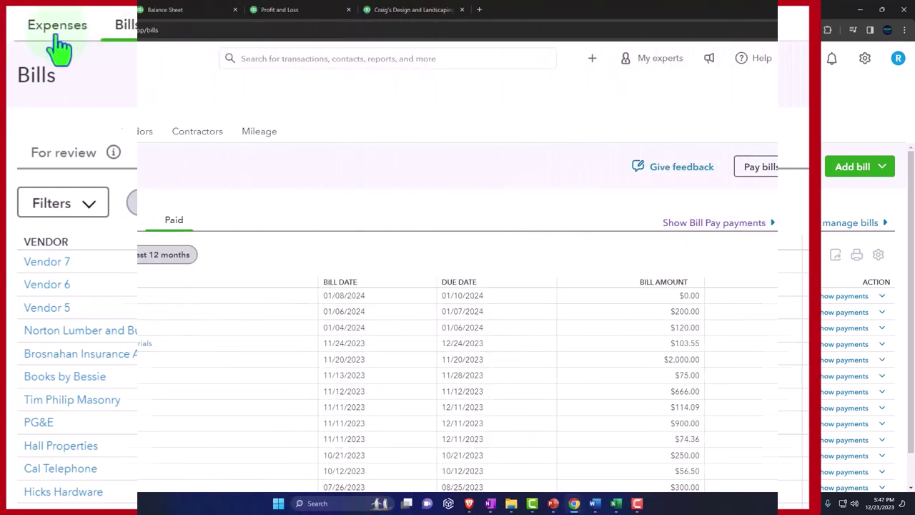
Step: Open the Expenses list, keep the Bill type and remove the Open status filter
{"action": "left_click", "coordinate": [40, 132]}
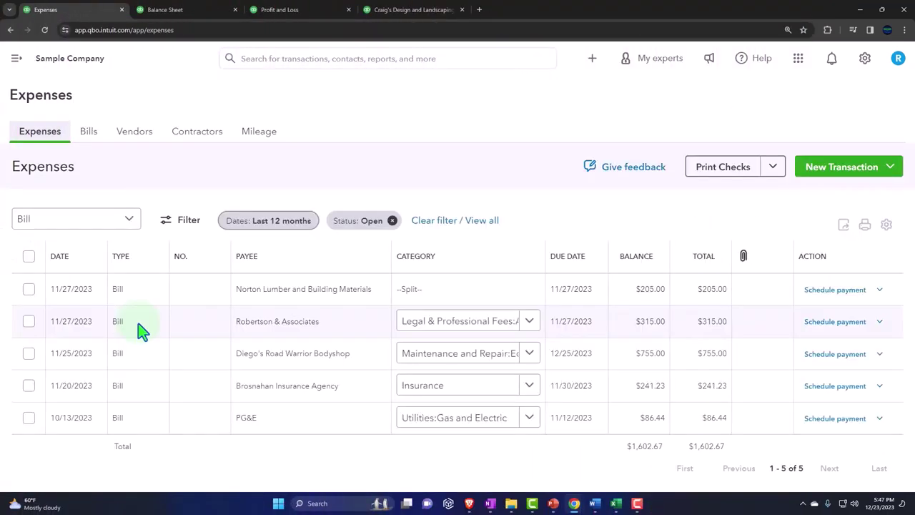
{"action": "left_click", "coordinate": [129, 229]}
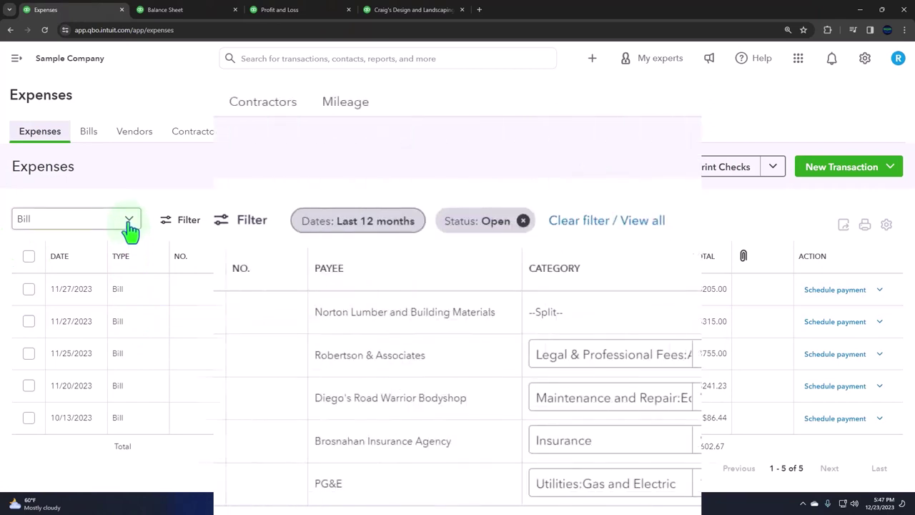
{"action": "left_click", "coordinate": [172, 234]}
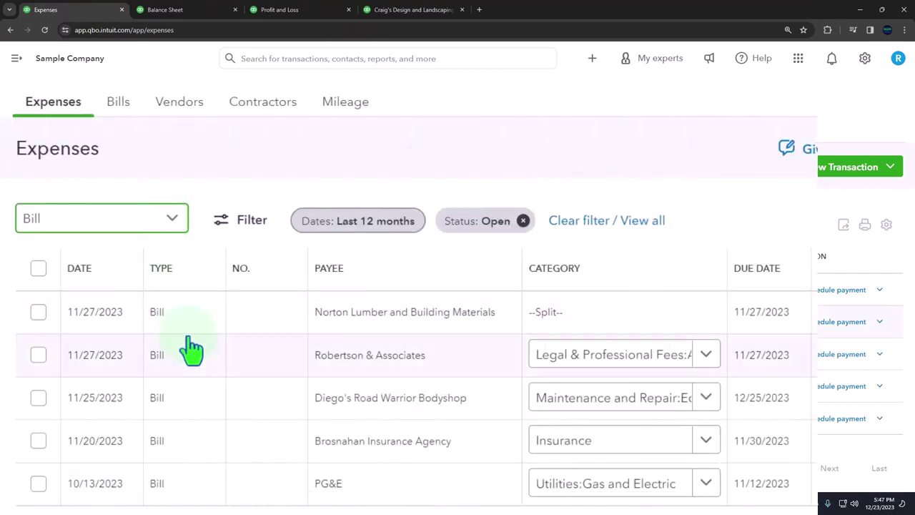
{"action": "left_click", "coordinate": [524, 222]}
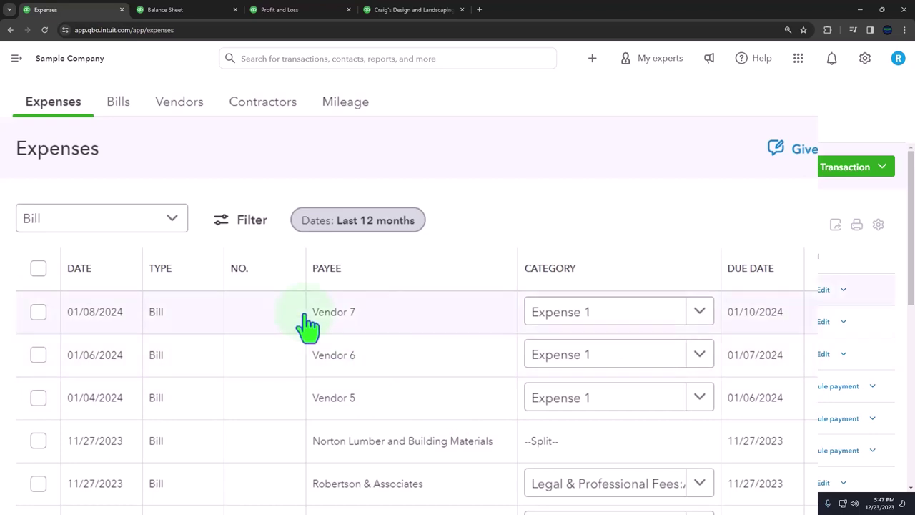
Step: Filter expenses to Bill payment to review the Vendor 5/6 rows, then go to Vendors
{"action": "left_click", "coordinate": [173, 219]}
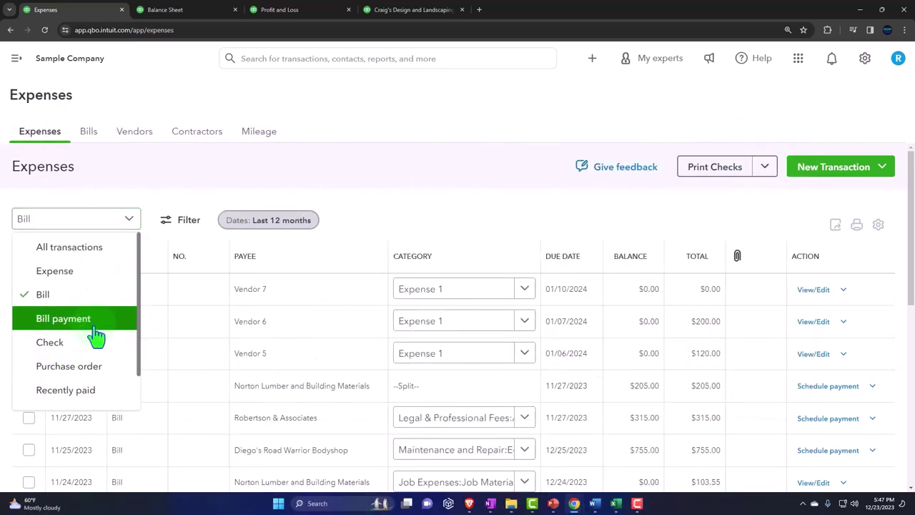
{"action": "left_click", "coordinate": [63, 319]}
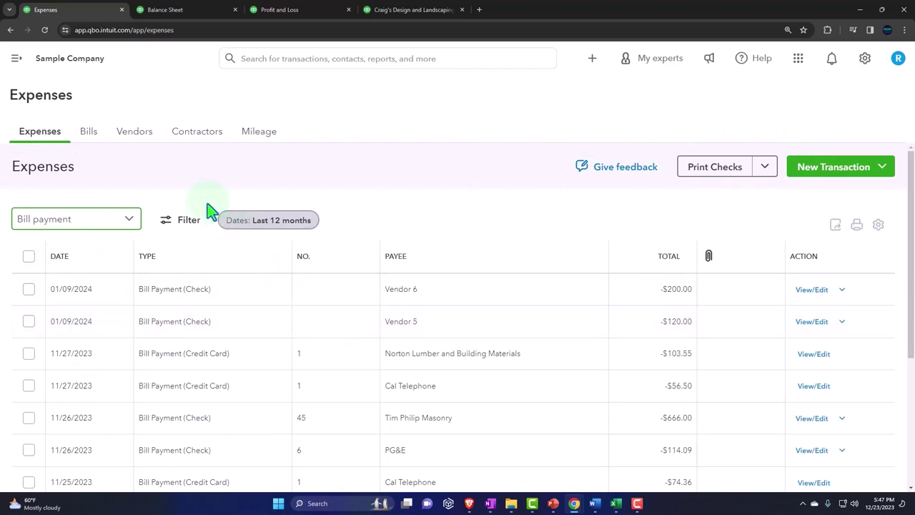
{"action": "left_click", "coordinate": [140, 143]}
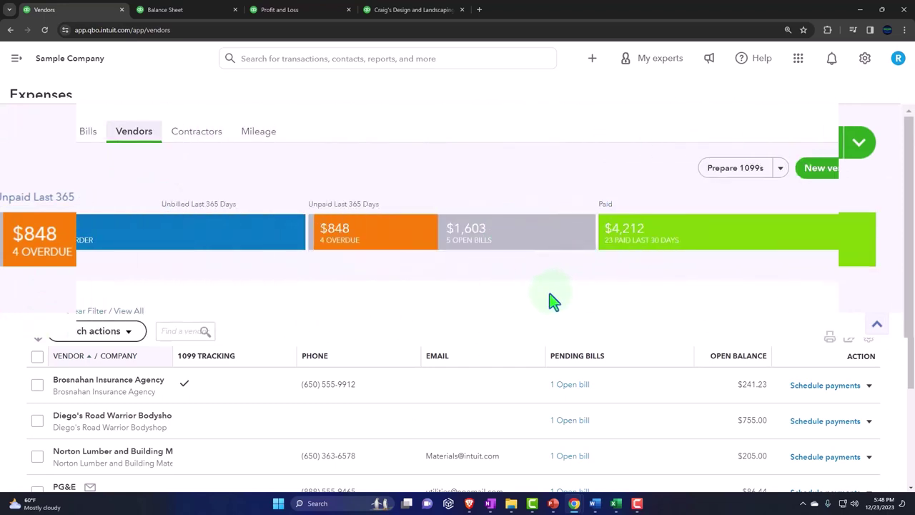
Step: Clear the vendor filter to list all vendors and open Vendor 5's record
{"action": "scroll", "coordinate": [548, 300], "scroll_direction": "down", "scroll_amount": 2}
{"action": "scroll", "coordinate": [507, 343], "scroll_direction": "up", "scroll_amount": 1}
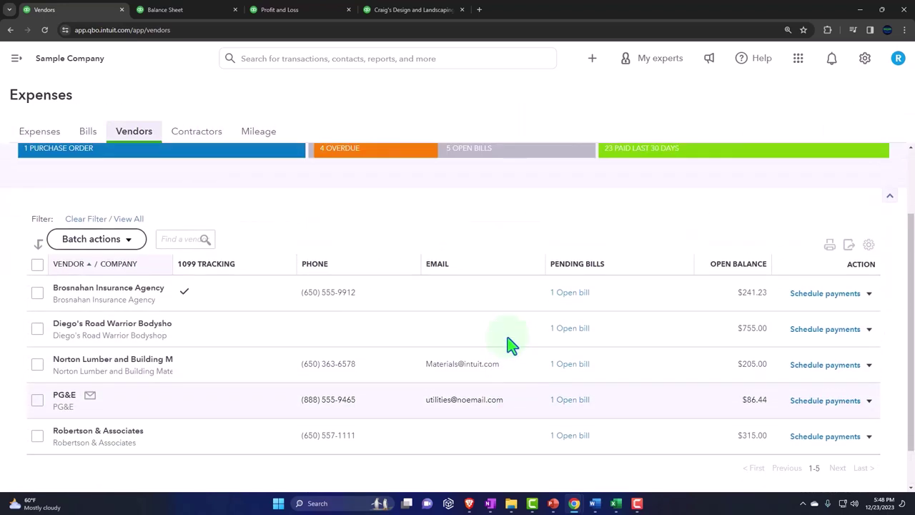
{"action": "left_click", "coordinate": [132, 222]}
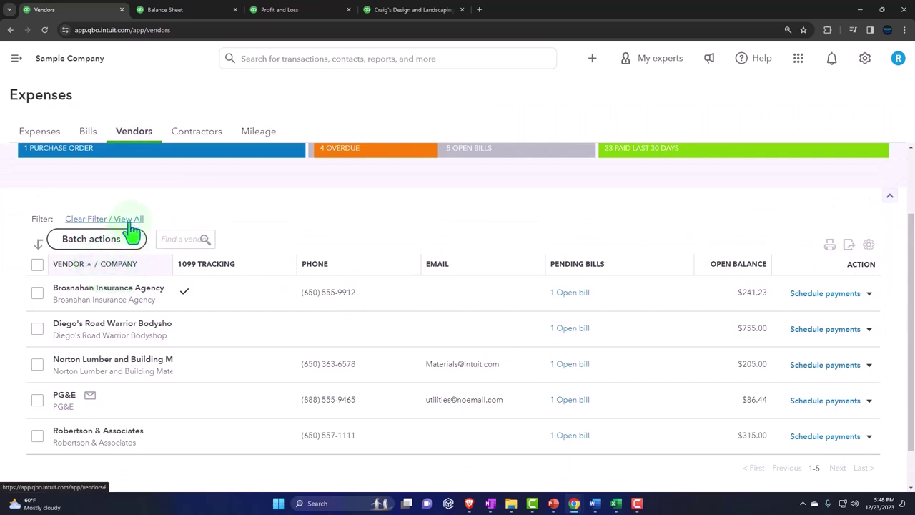
{"action": "scroll", "coordinate": [204, 364], "scroll_direction": "down", "scroll_amount": 8}
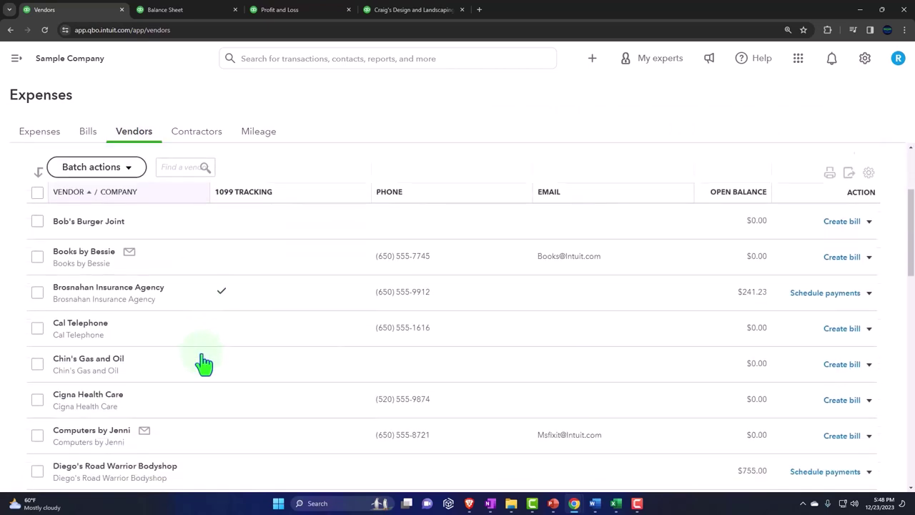
{"action": "scroll", "coordinate": [203, 364], "scroll_direction": "down", "scroll_amount": 7}
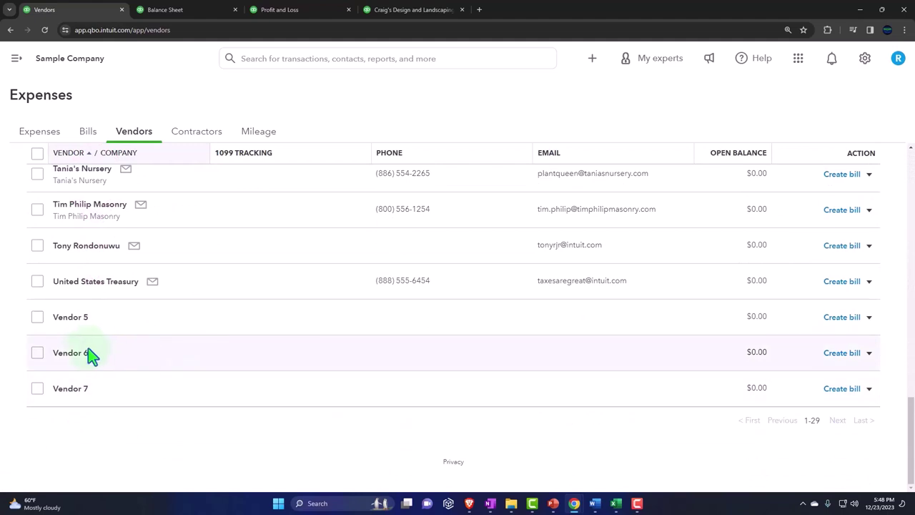
{"action": "left_click", "coordinate": [76, 319]}
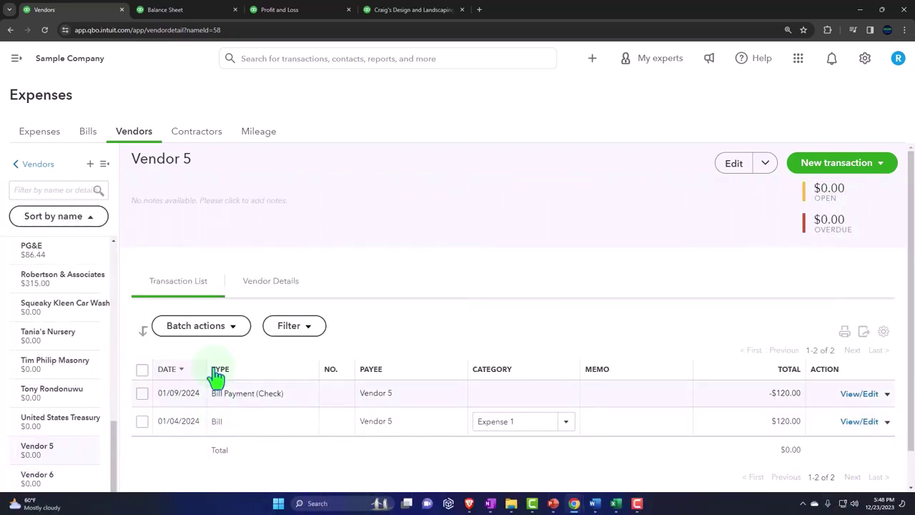
Step: Return to the Bills page's Paid list showing Vendor 6 ($200.00) and Vendor 5 ($120.00)
{"action": "left_click", "coordinate": [16, 59]}
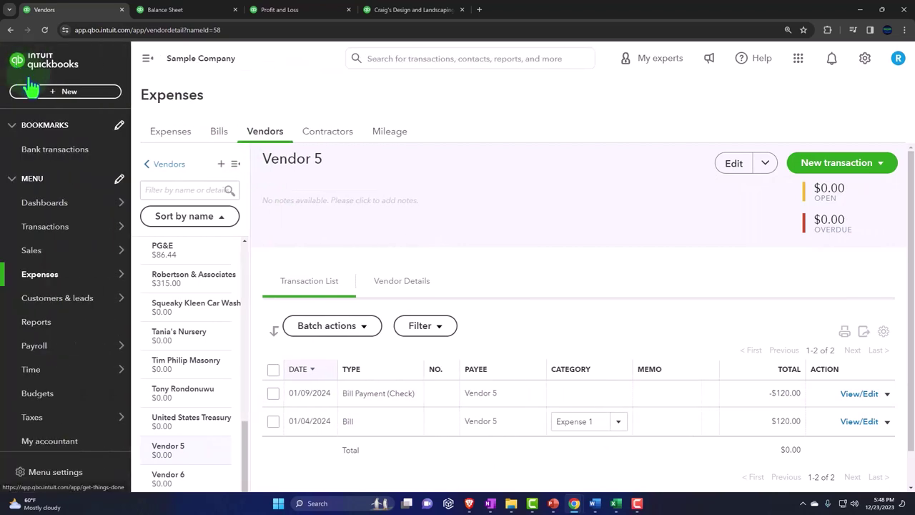
{"action": "left_click", "coordinate": [66, 91]}
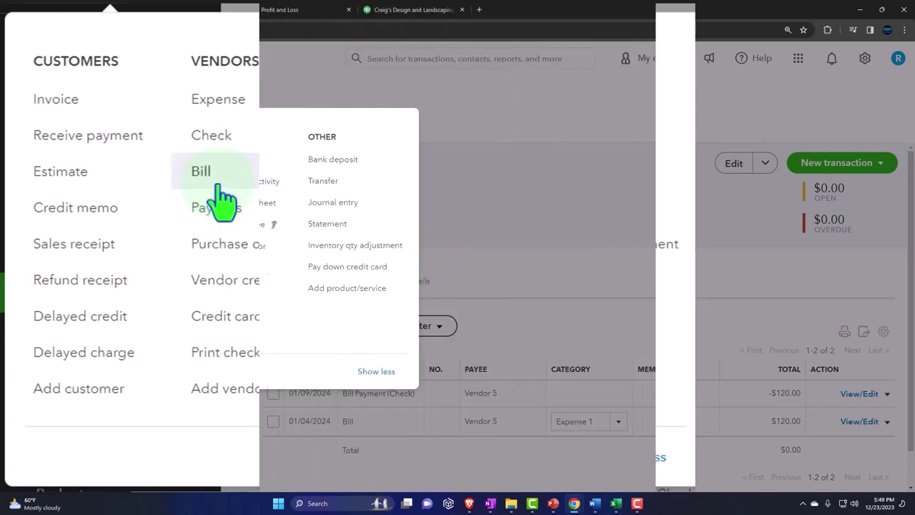
{"action": "left_click", "coordinate": [508, 109]}
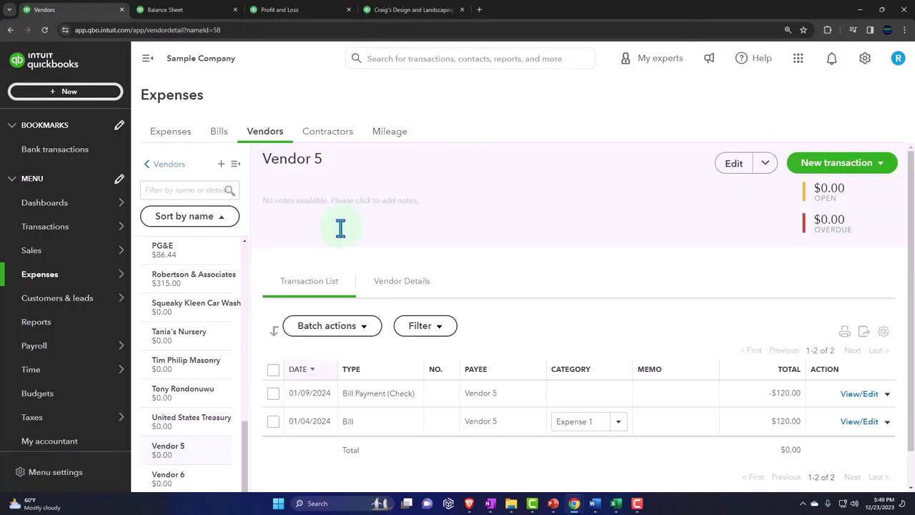
{"action": "left_click", "coordinate": [218, 133]}
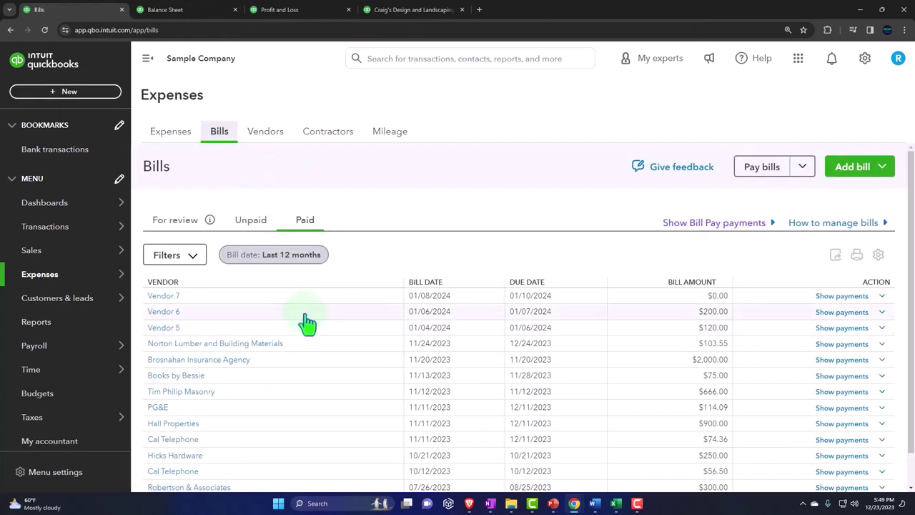
Step: Check the Unpaid bills list, then open Bank transactions showing Checking at $881.00
{"action": "left_click", "coordinate": [250, 227]}
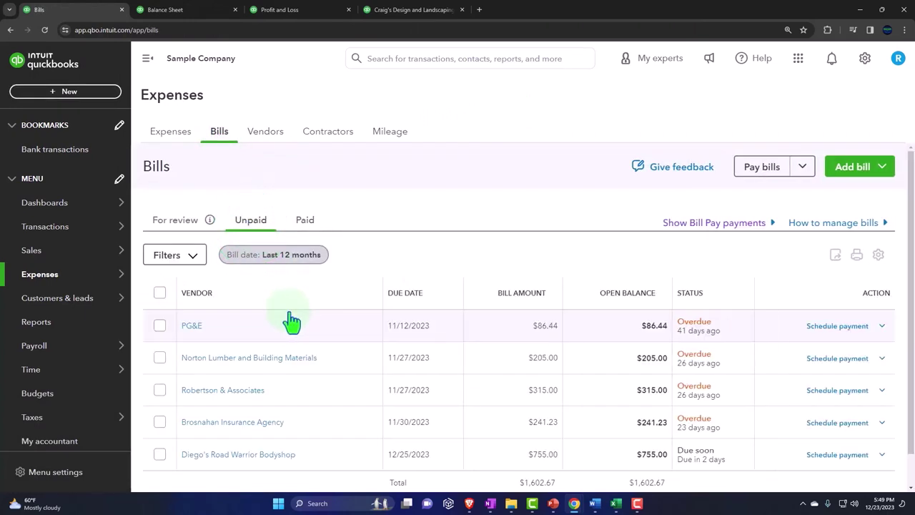
{"action": "scroll", "coordinate": [293, 348], "scroll_direction": "down", "scroll_amount": 1}
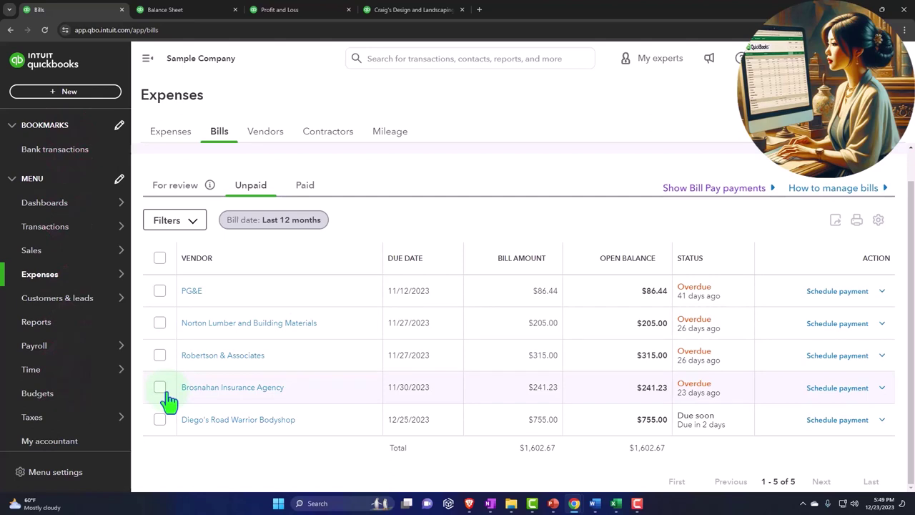
{"action": "mouse_move", "coordinate": [71, 303]}
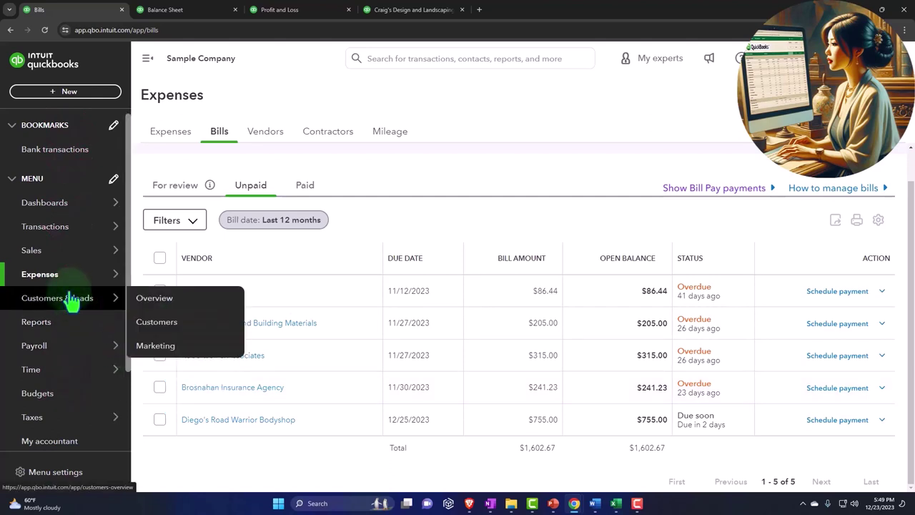
{"action": "left_click", "coordinate": [46, 238]}
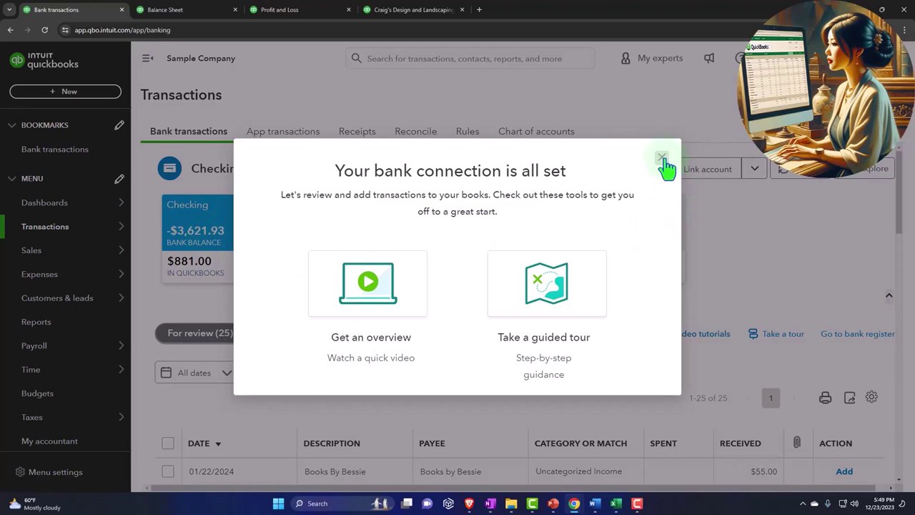
Step: Dismiss the bank connection popup and expand the 11/30/2023 A Rental $800.00 transaction
{"action": "left_click", "coordinate": [662, 157]}
{"action": "scroll", "coordinate": [603, 296], "scroll_direction": "down", "scroll_amount": 3}
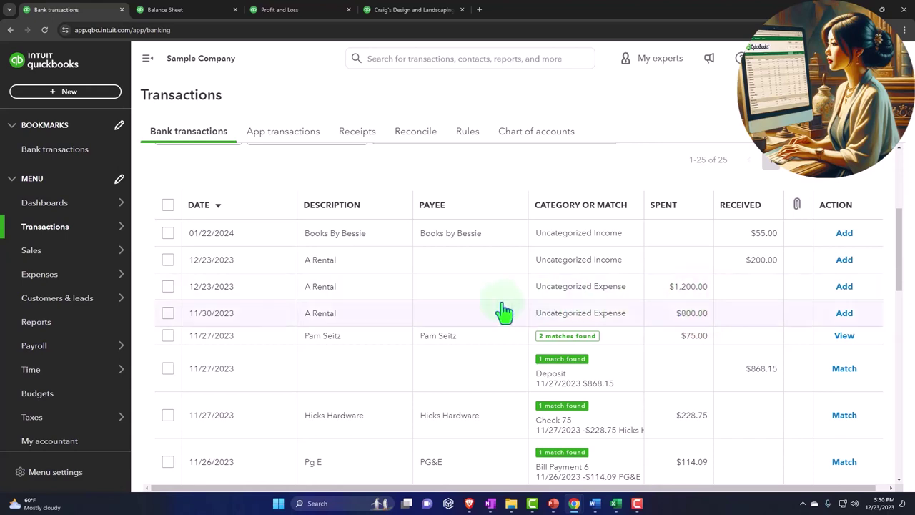
{"action": "left_click", "coordinate": [378, 314]}
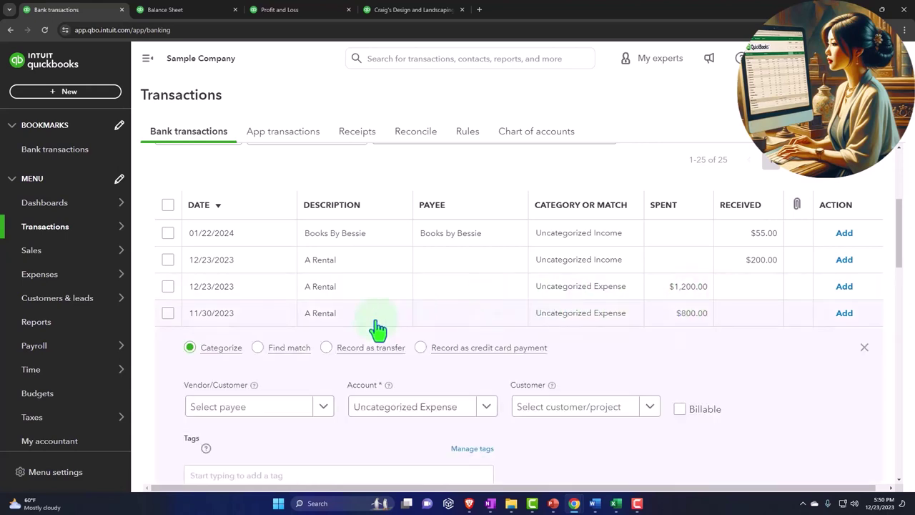
{"action": "scroll", "coordinate": [378, 327], "scroll_direction": "down", "scroll_amount": 1}
{"action": "scroll", "coordinate": [259, 315], "scroll_direction": "down", "scroll_amount": 1}
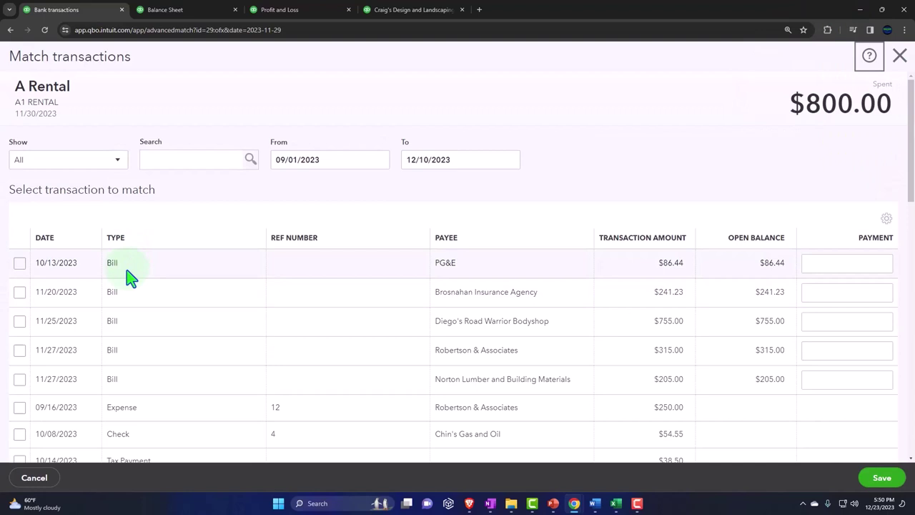
Step: Review the A Rental match candidates and close the Match transactions screen unmatched
{"action": "scroll", "coordinate": [129, 277], "scroll_direction": "down", "scroll_amount": 3}
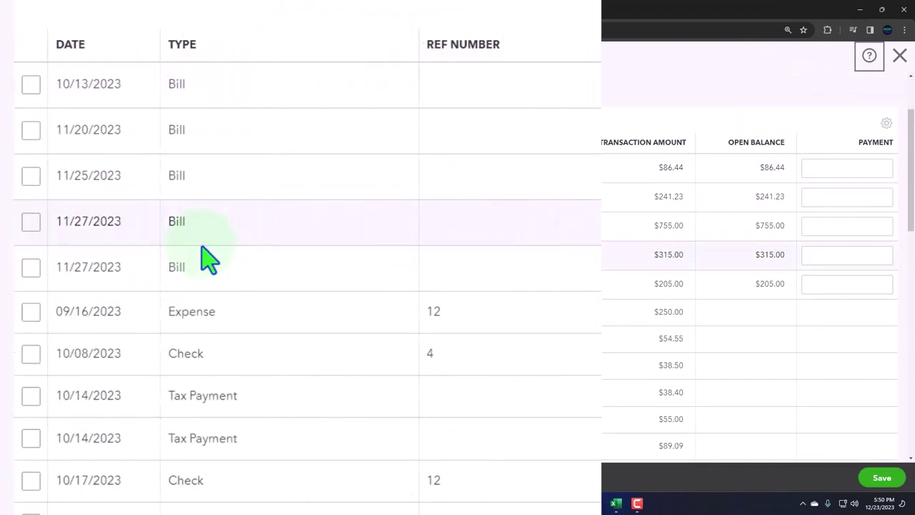
{"action": "scroll", "coordinate": [207, 261], "scroll_direction": "up", "scroll_amount": 3}
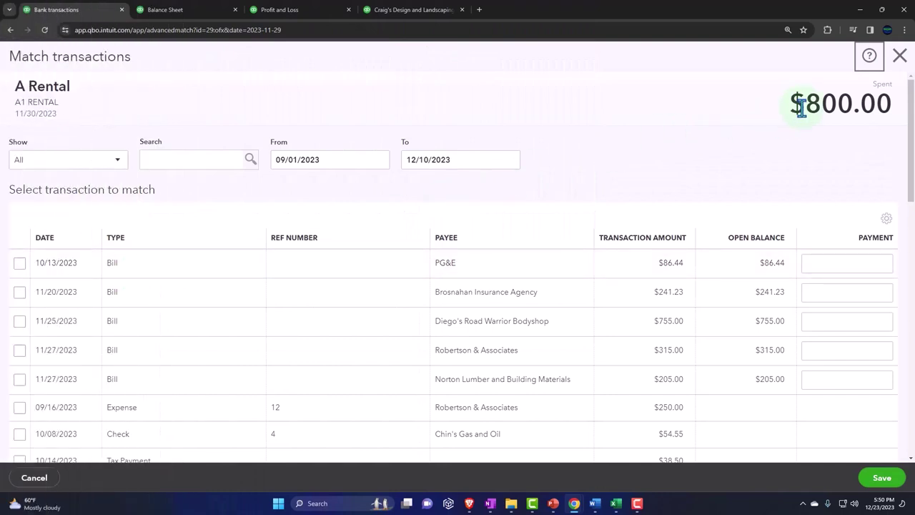
{"action": "left_click", "coordinate": [899, 57]}
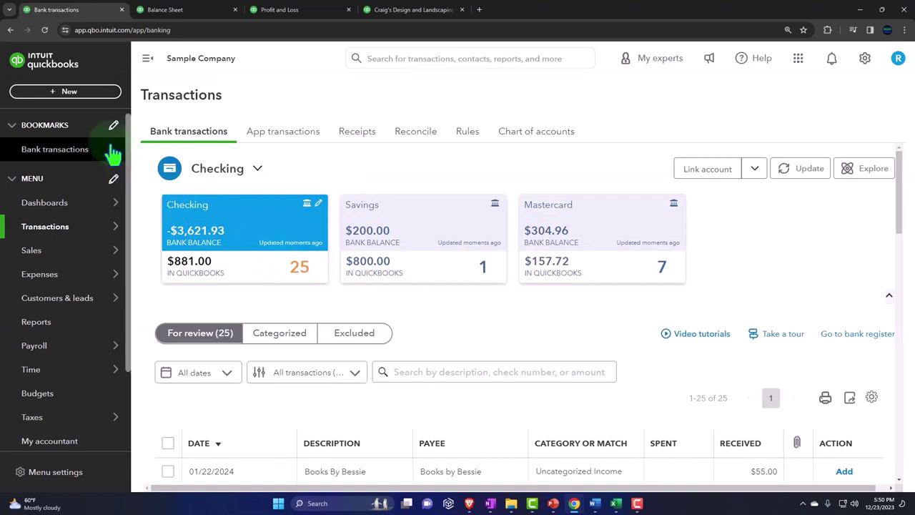
Step: Open the +New menu of transaction types
{"action": "left_click", "coordinate": [71, 92]}
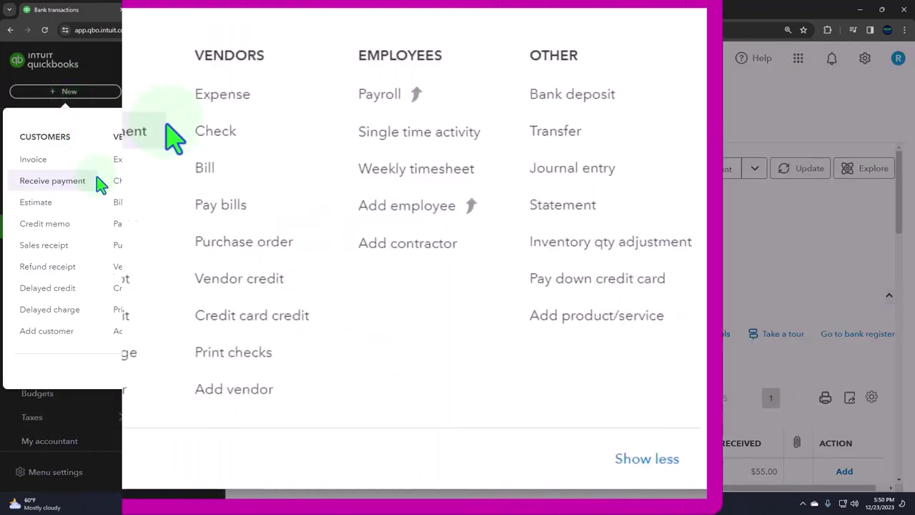